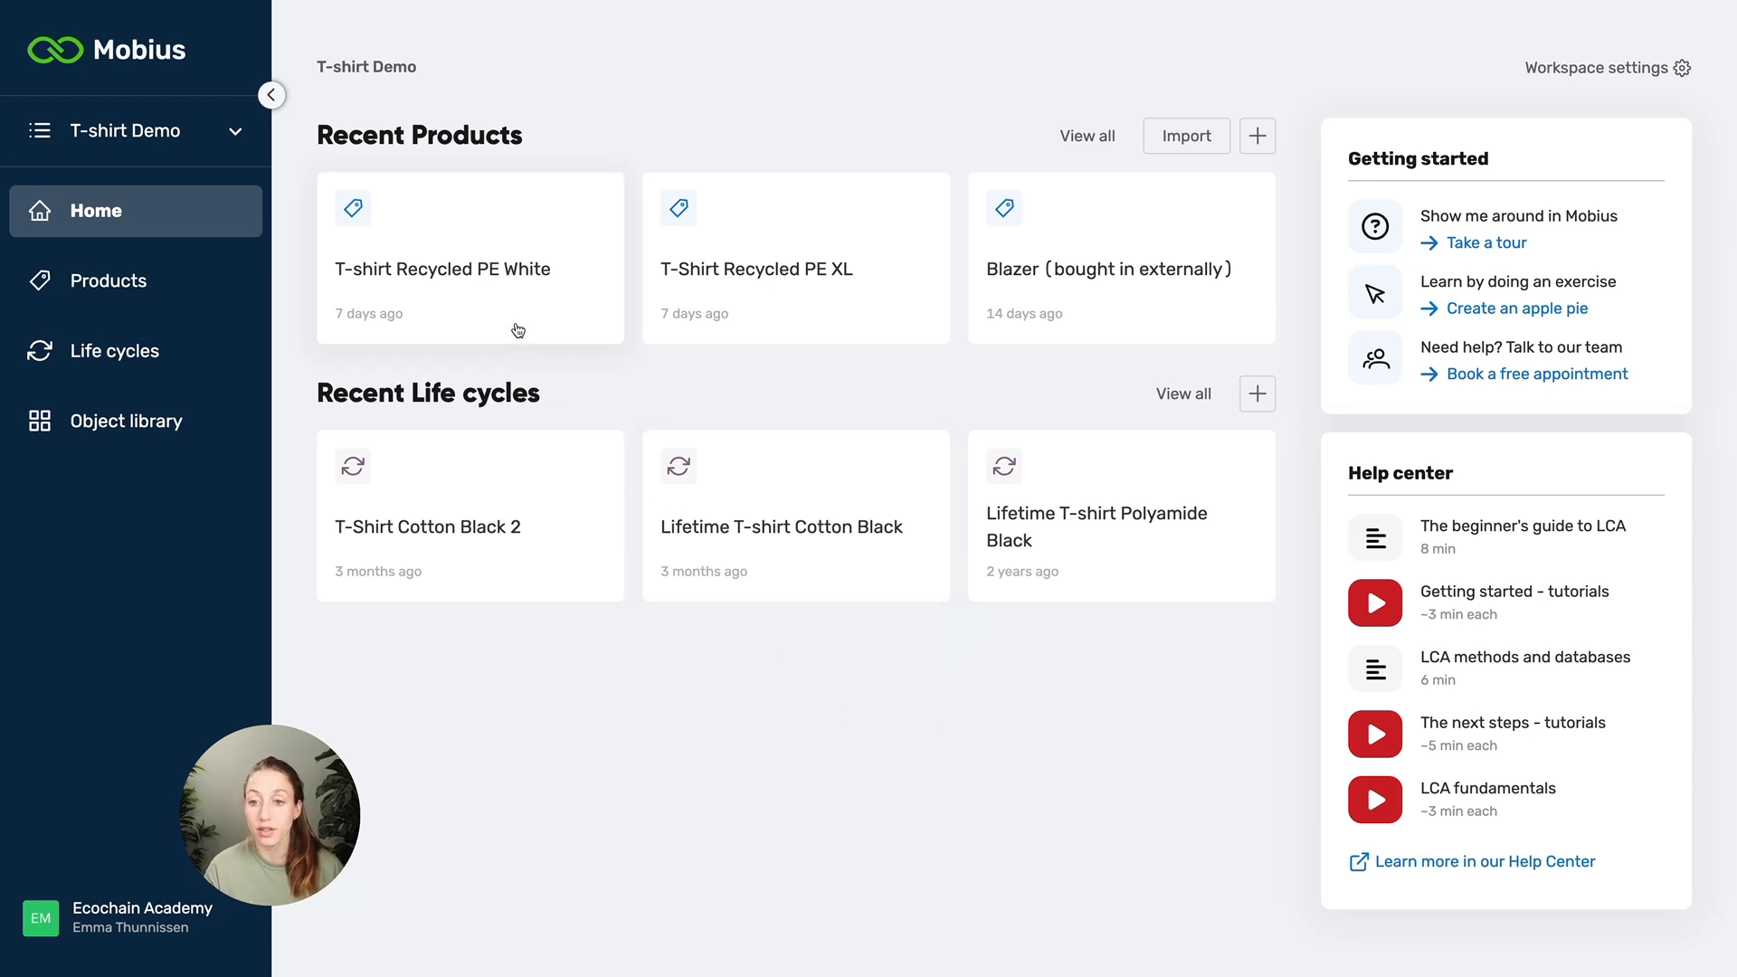
# Step: Open the T-shirt Recycled PE White product and view the details of its Transport to Factory - Recycled PE Fabric item
pyautogui.click(520, 320)
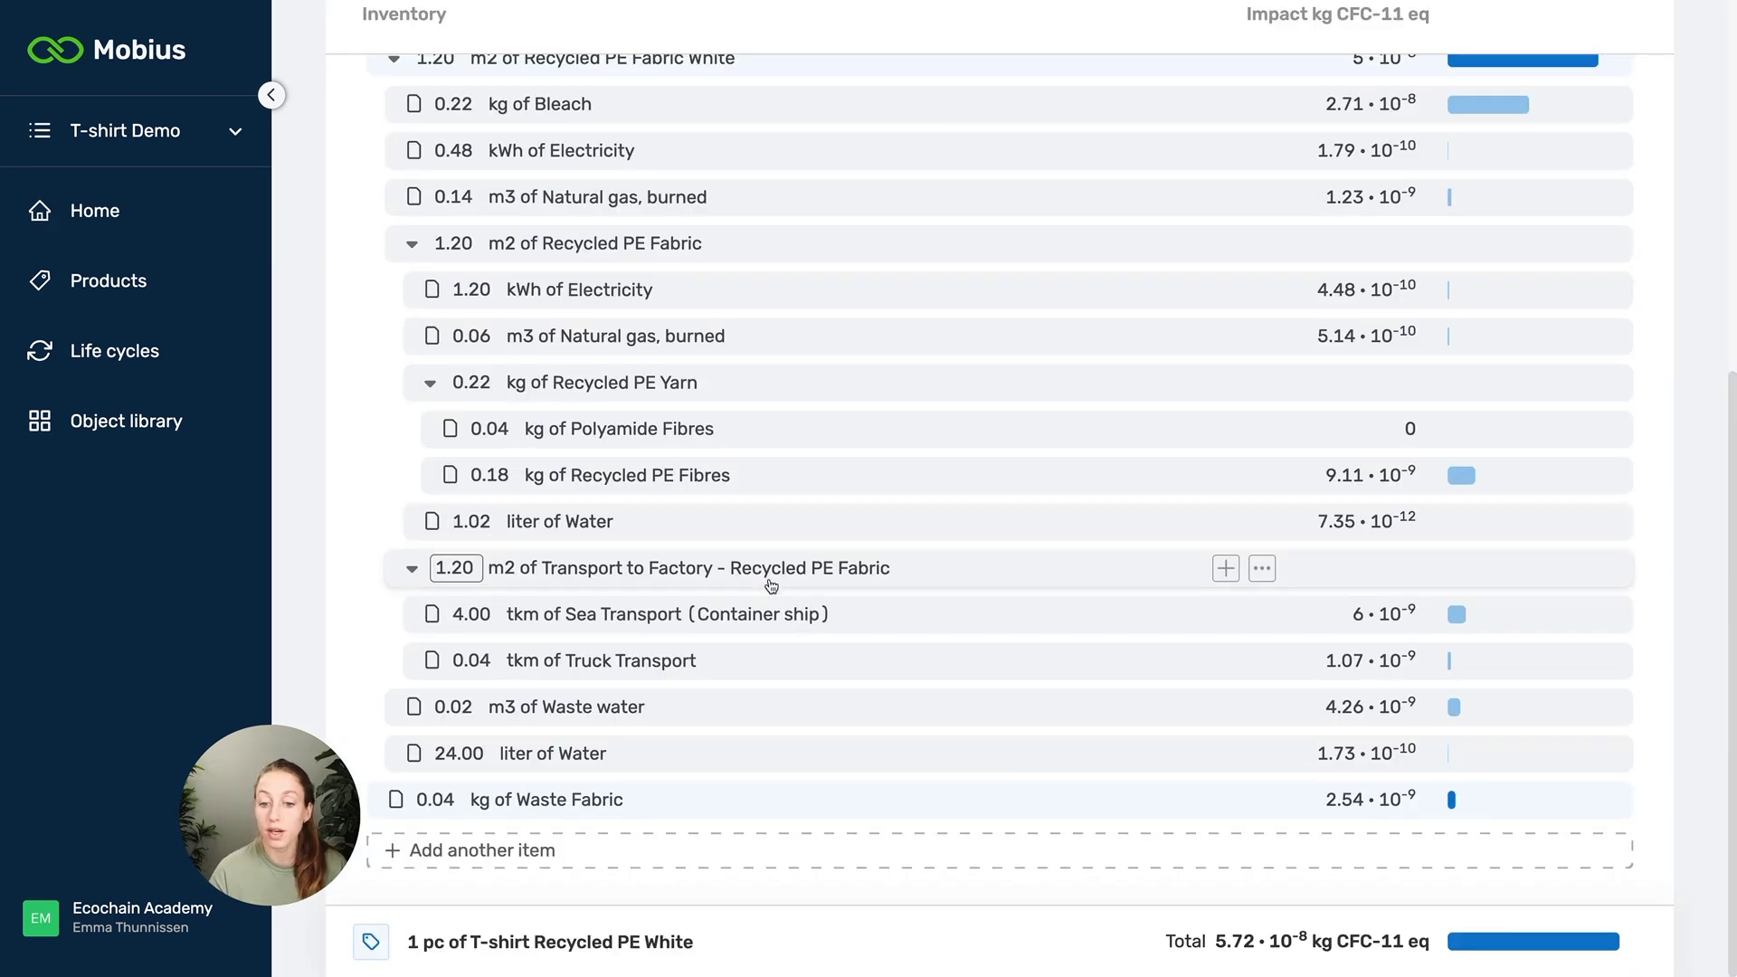
pyautogui.click(576, 564)
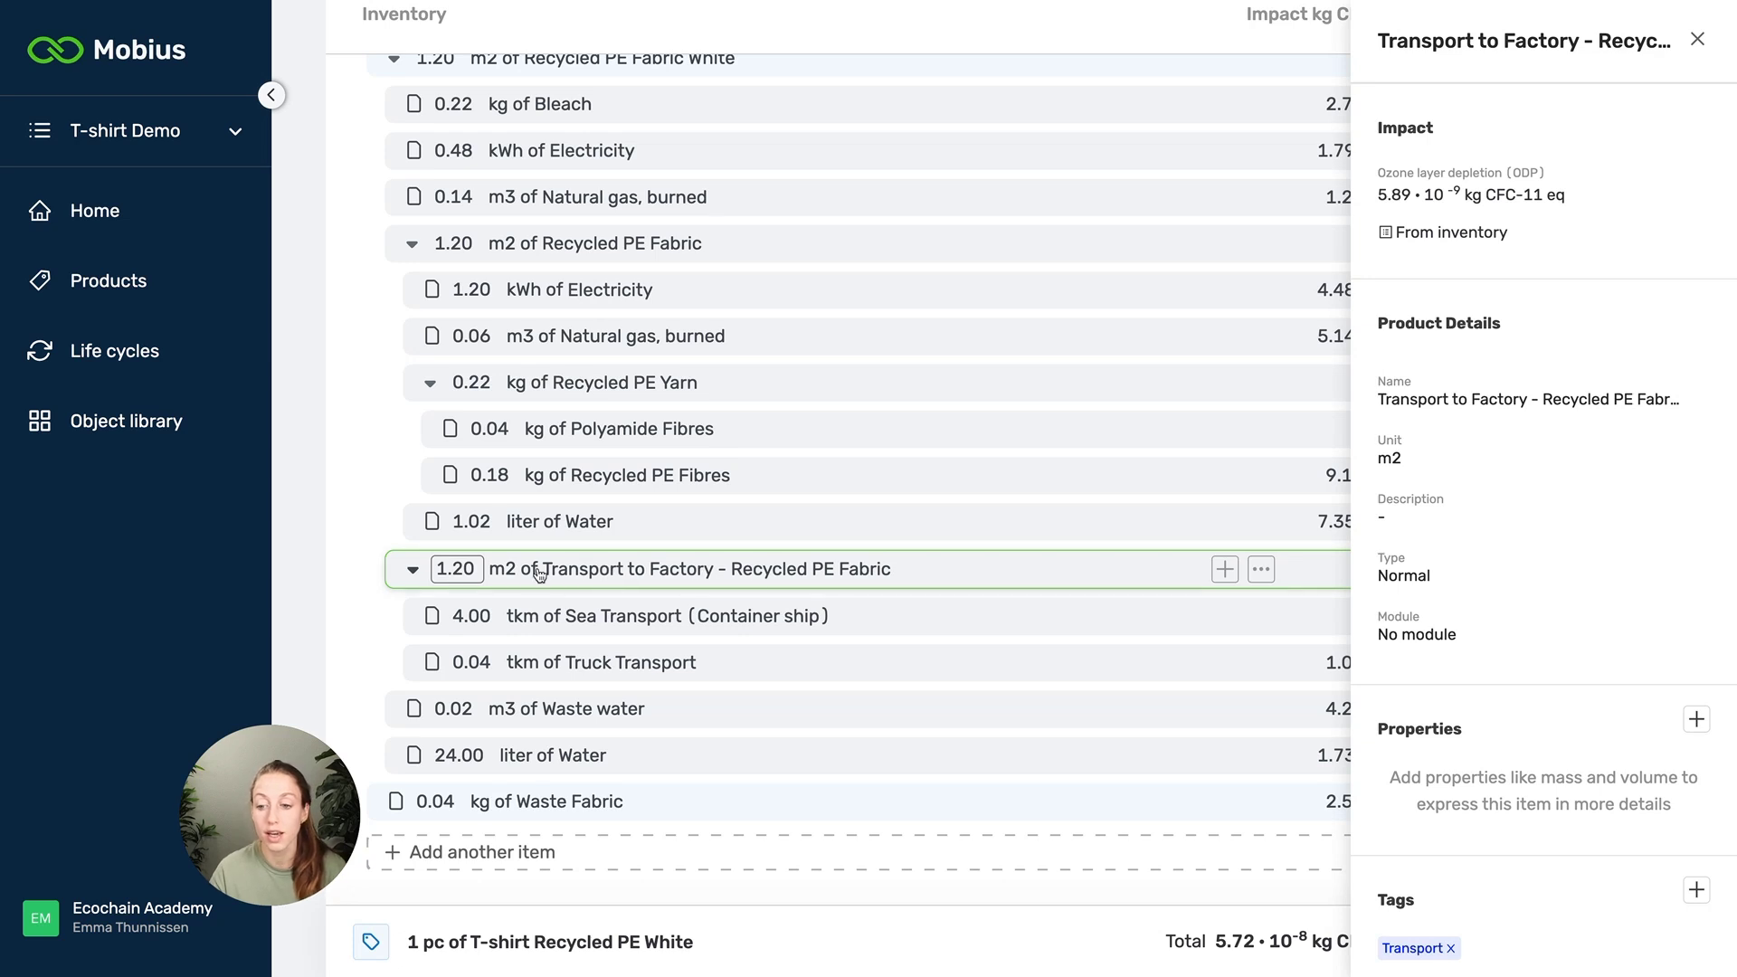
pyautogui.moveTo(455, 578)
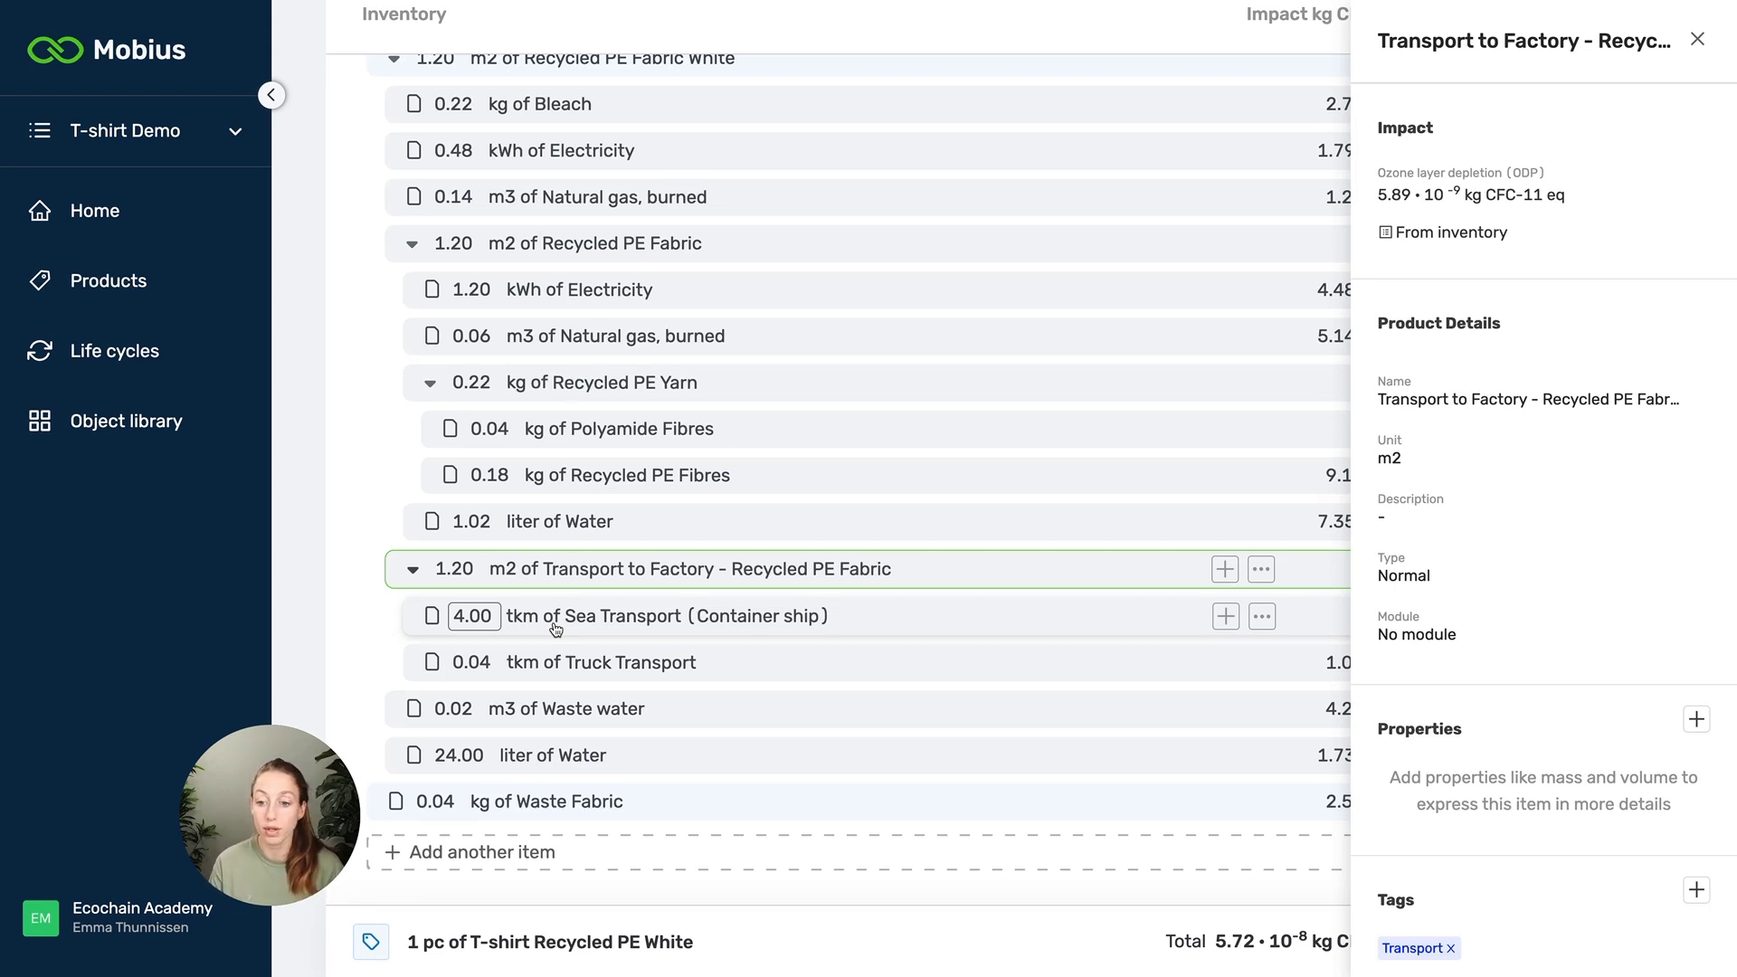
# Step: Open the Transport to Factory - per kg - Recycled PE Fabric object from the object library and check its product details
pyautogui.click(68, 414)
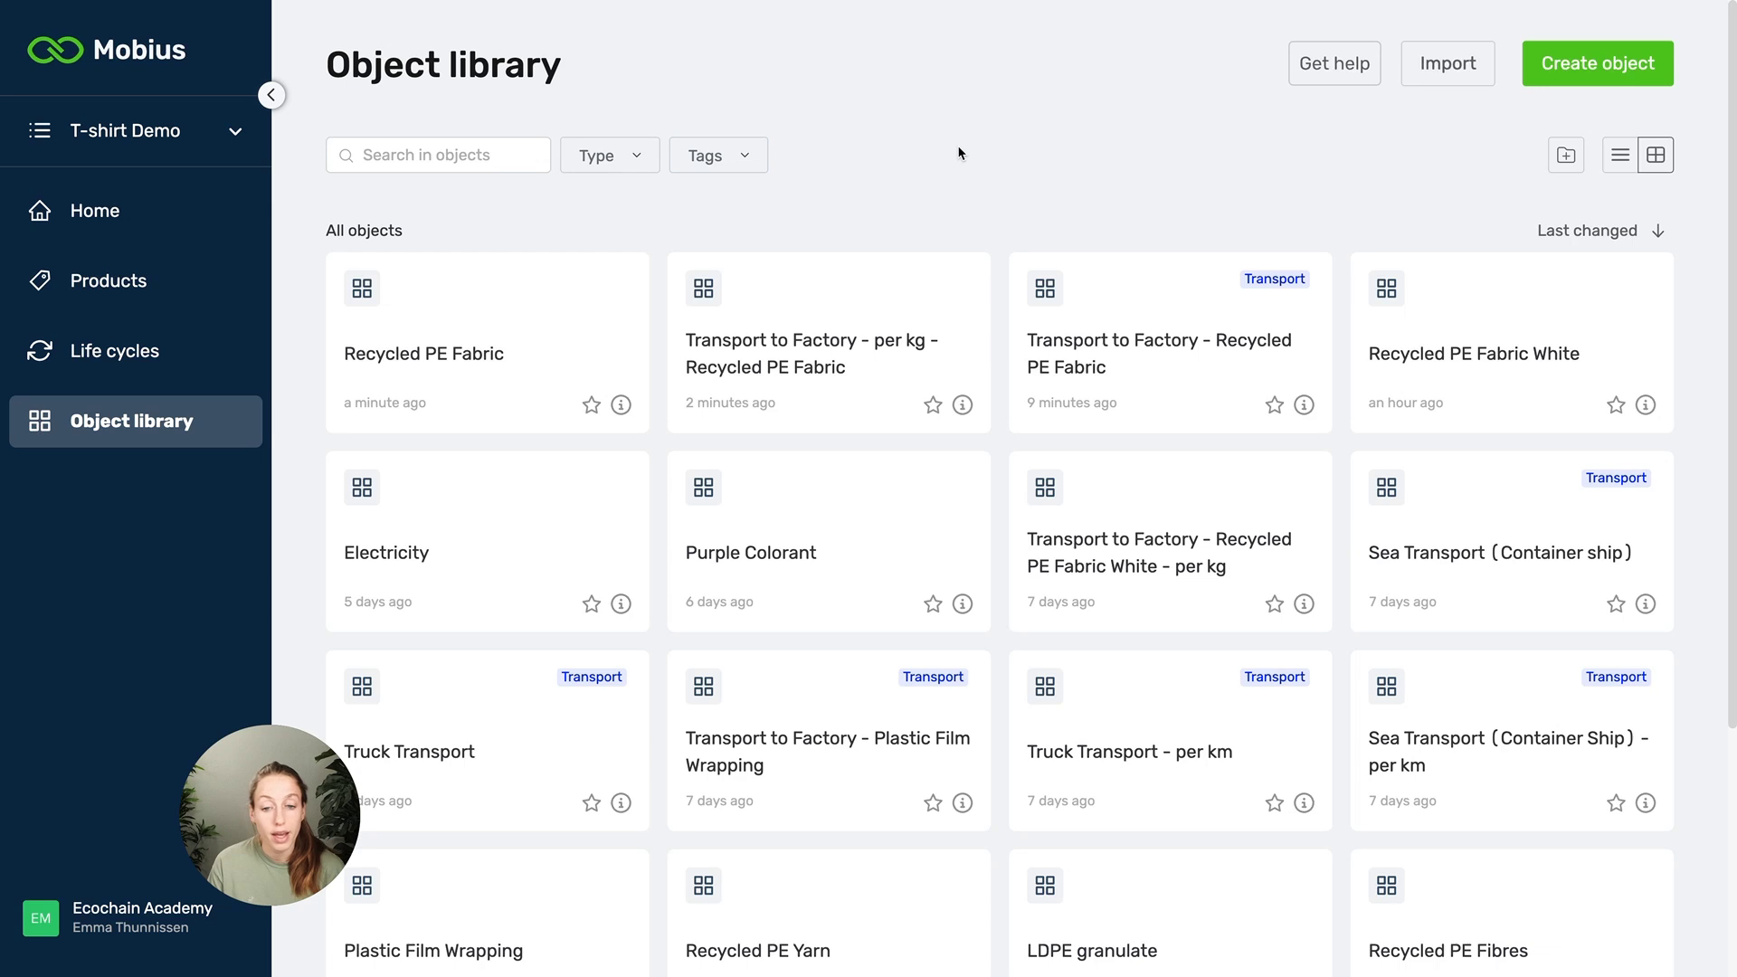
pyautogui.click(891, 318)
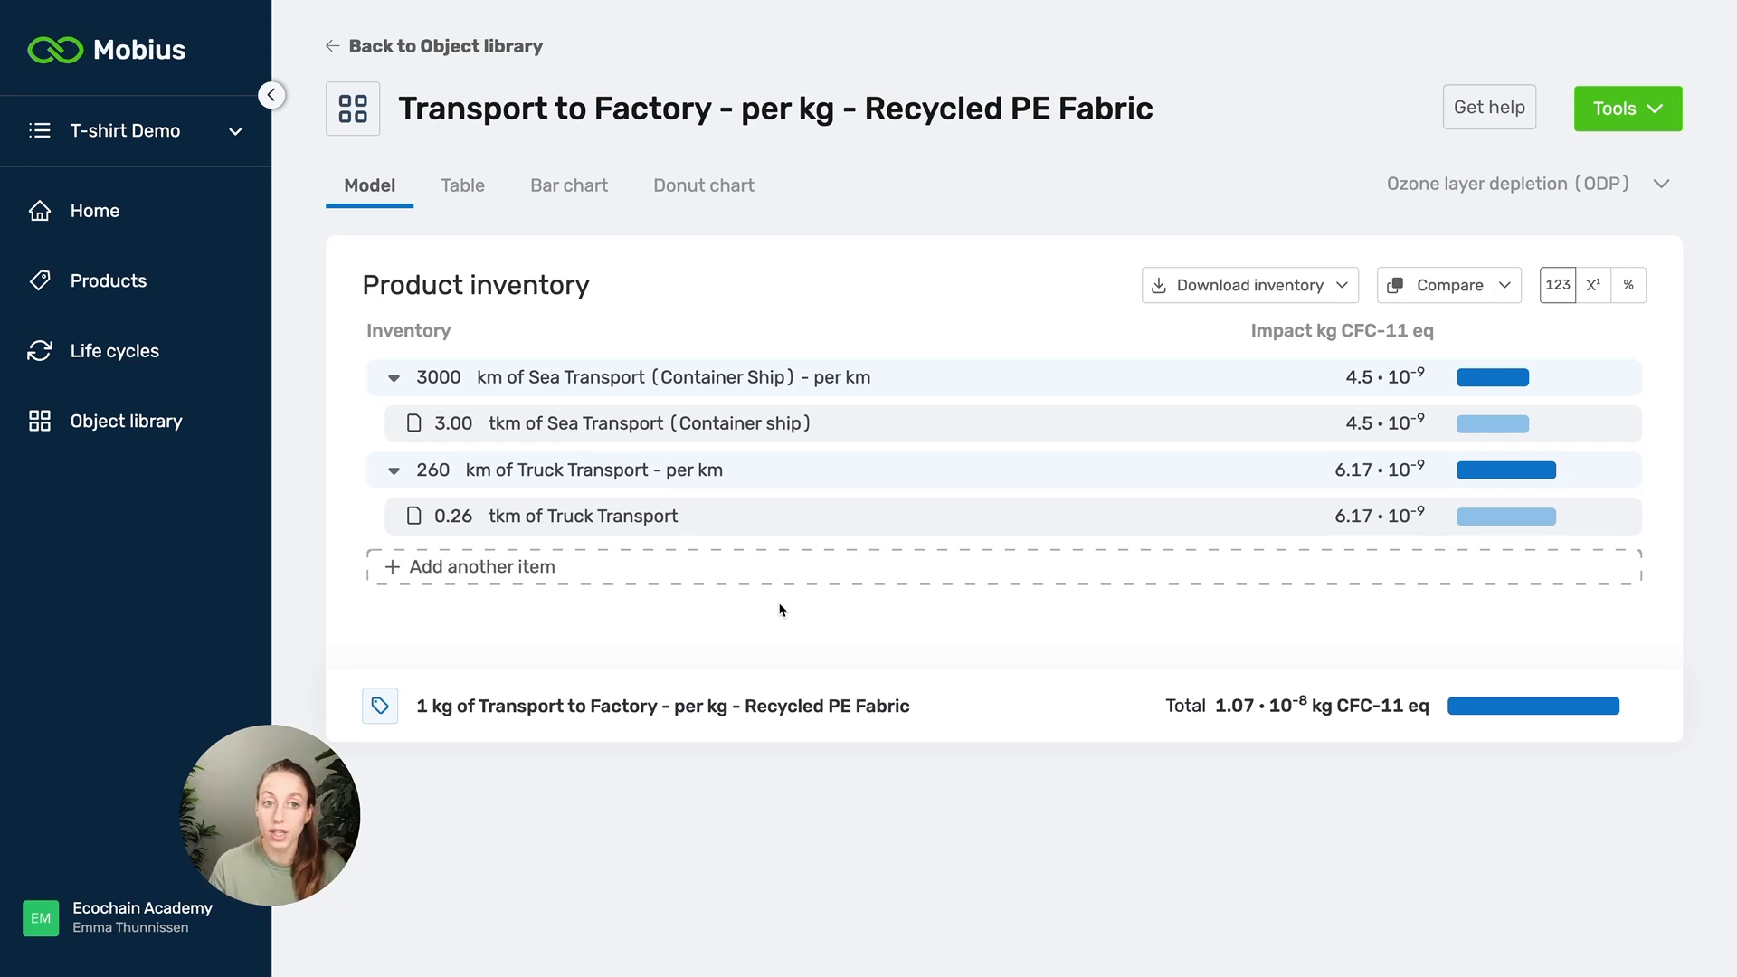
pyautogui.click(886, 123)
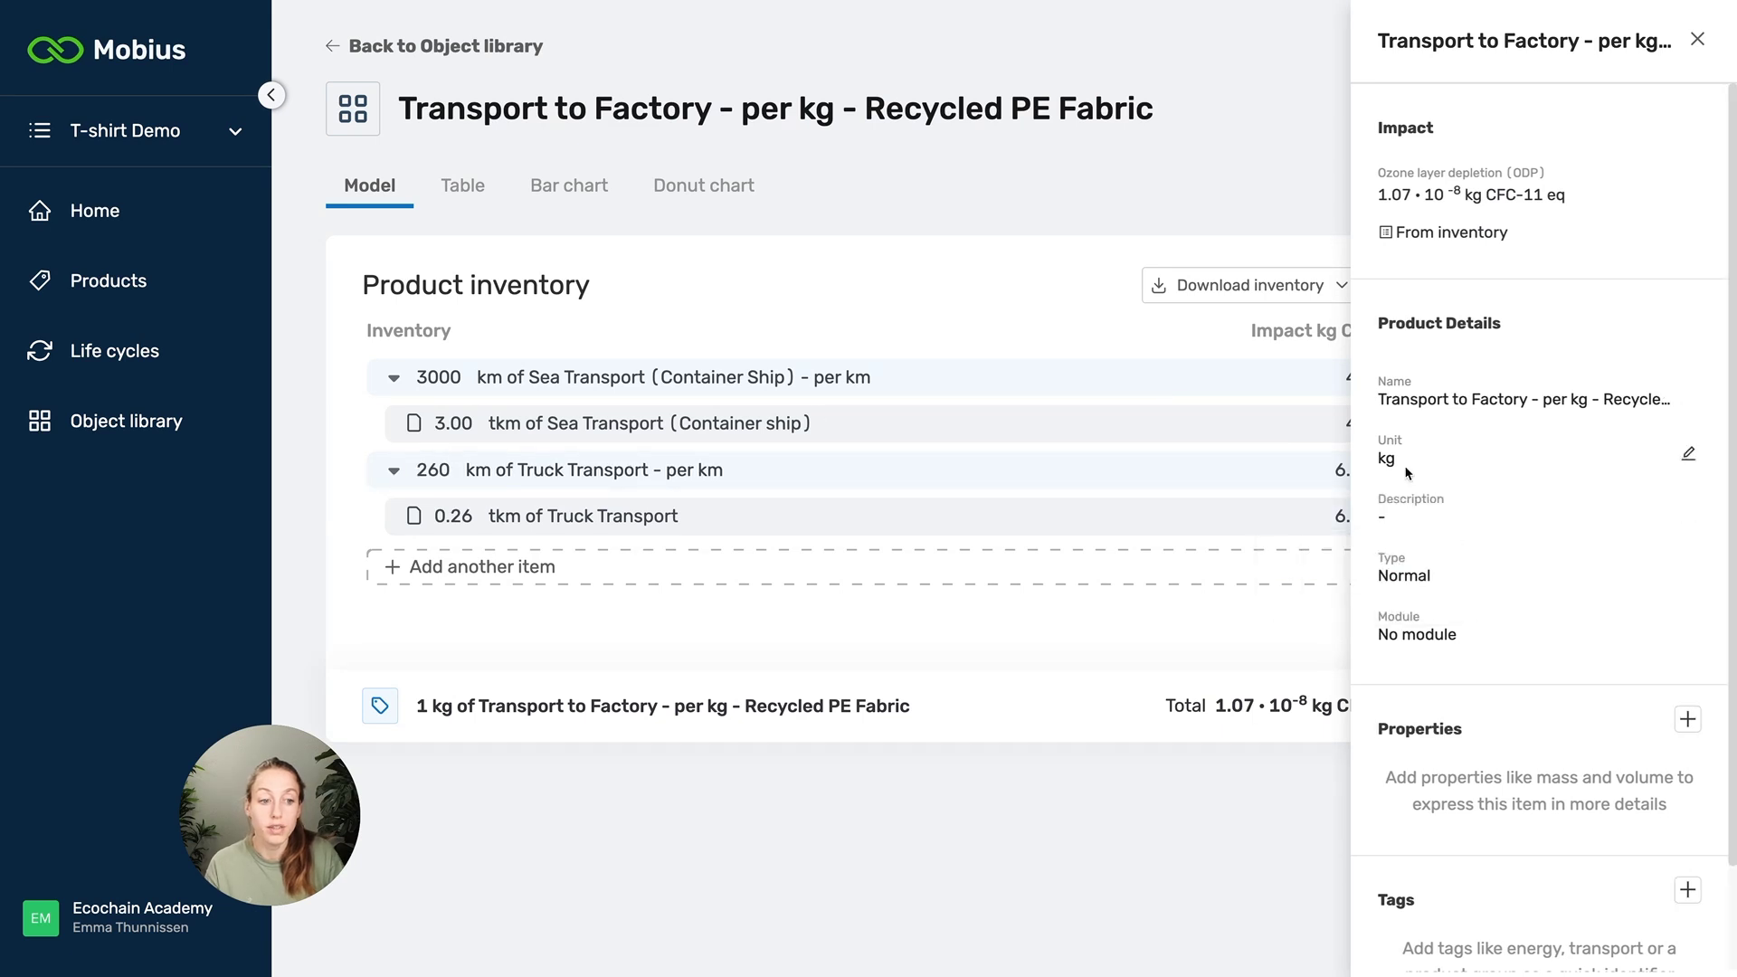
pyautogui.click(1245, 253)
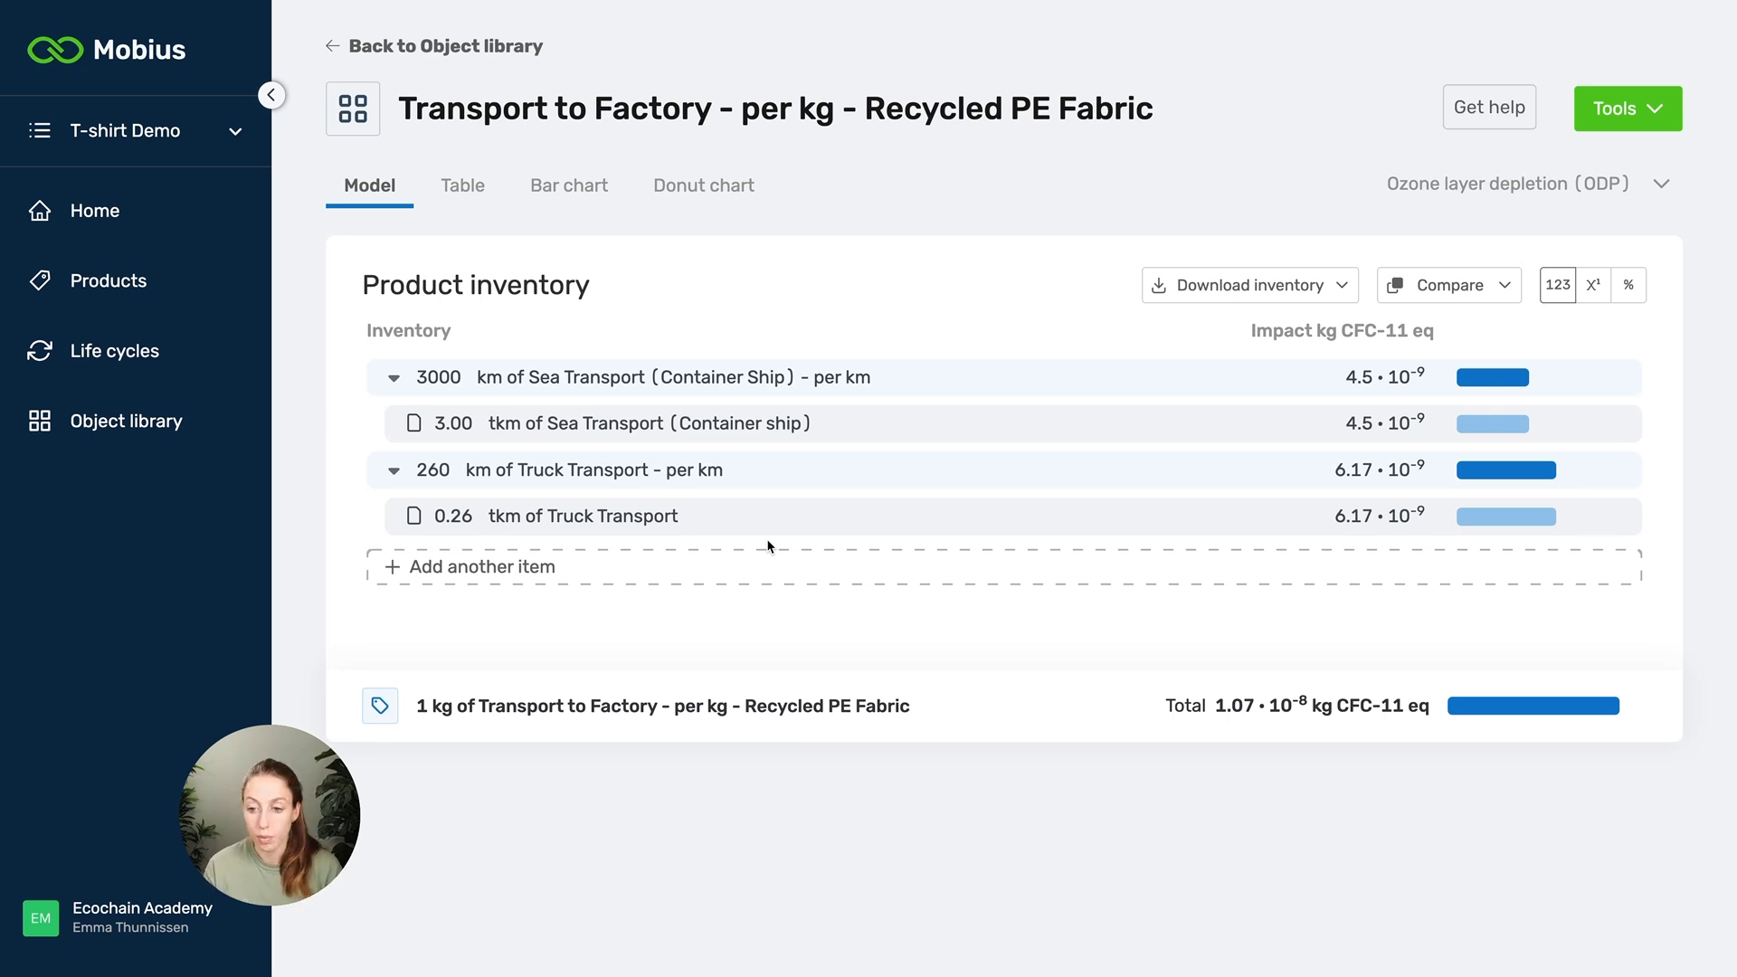
# Step: Set the amount of the Truck Transport - per km item to 260 km
pyautogui.click(796, 473)
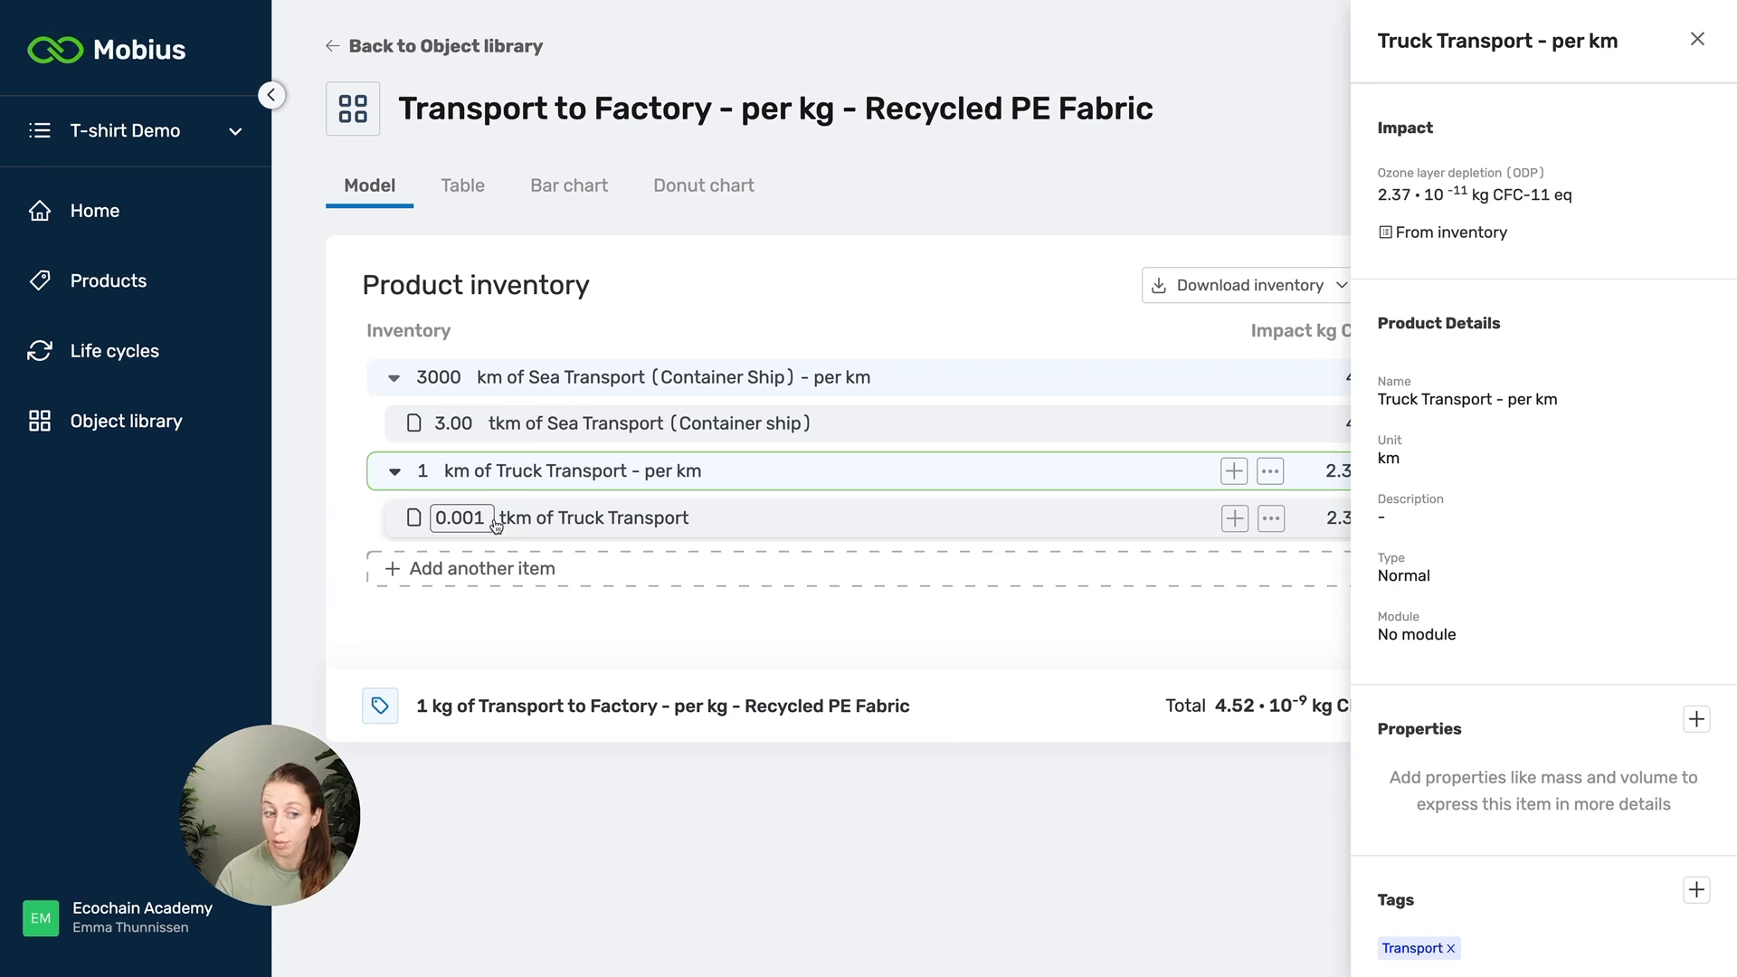
pyautogui.click(438, 480)
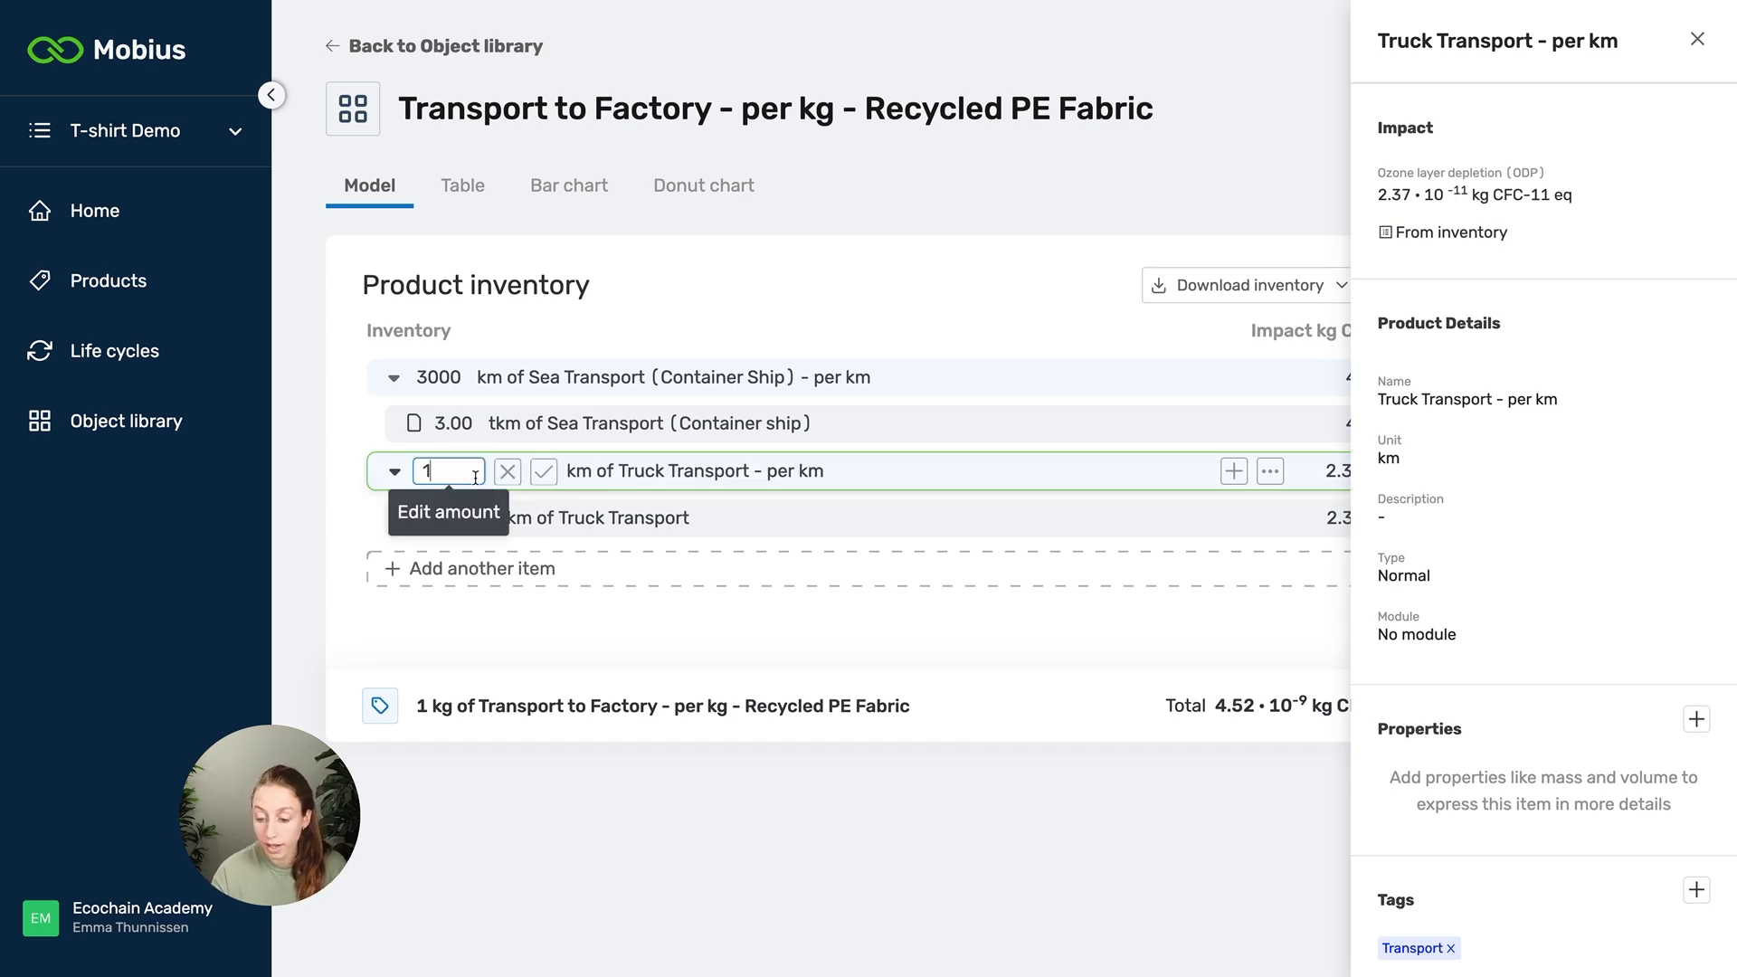
pyautogui.press('BackSpace')
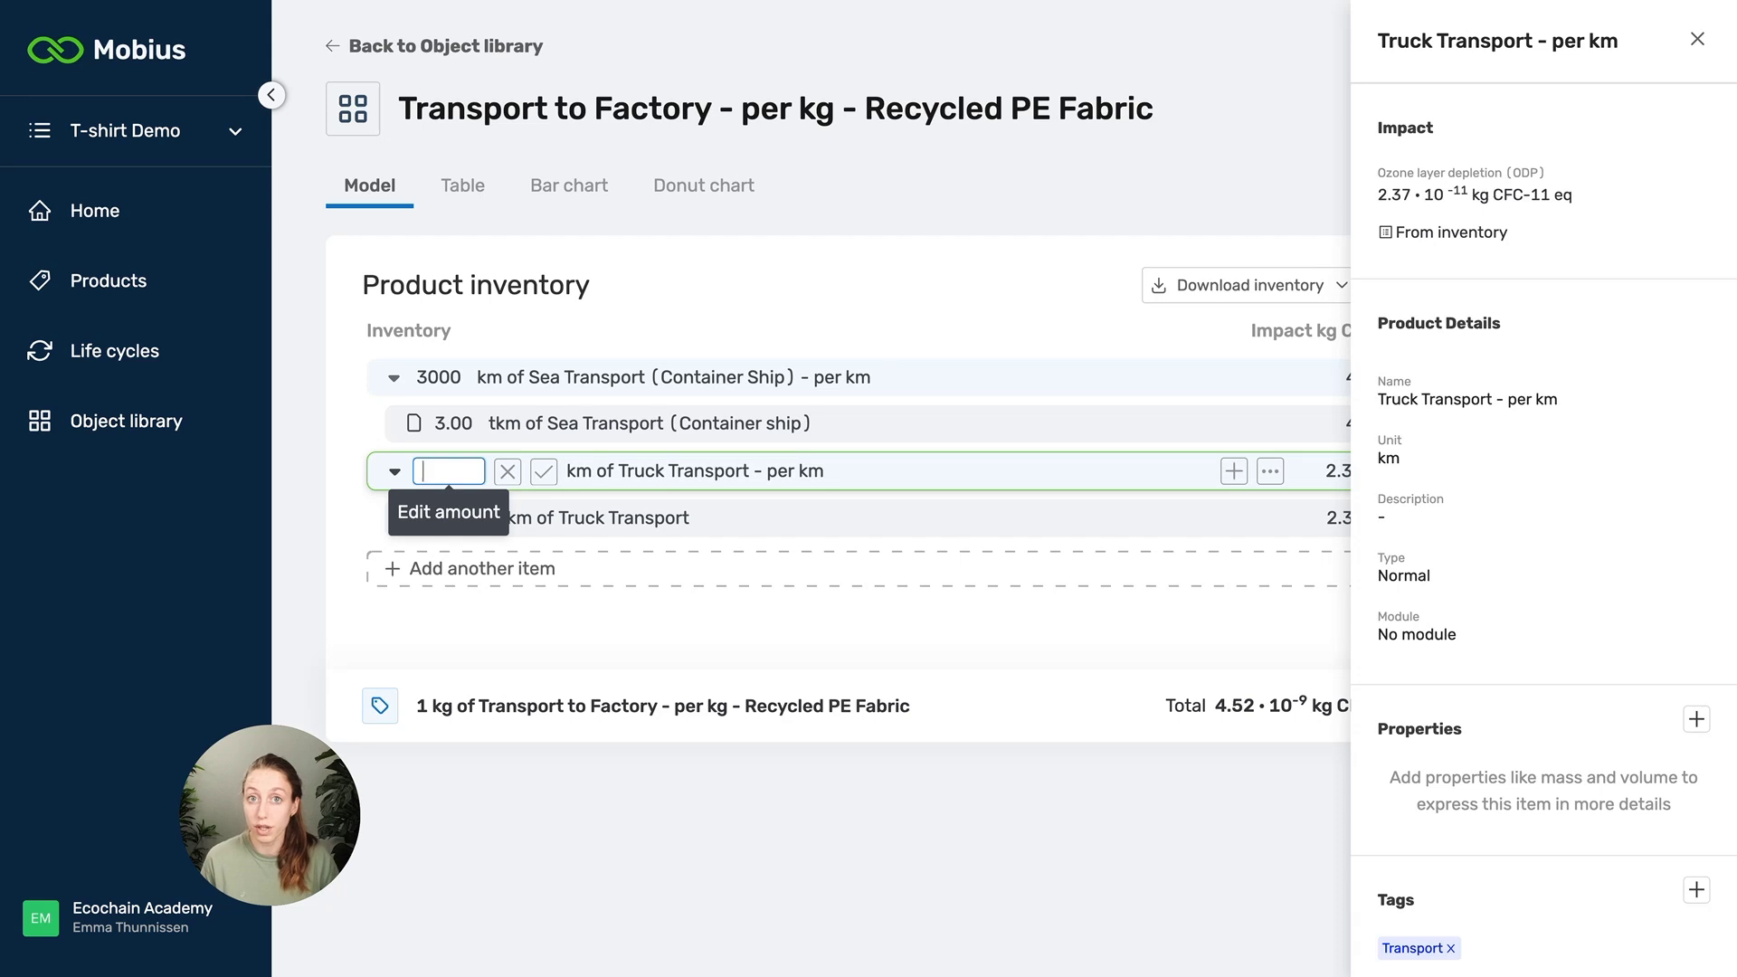
pyautogui.write('260')
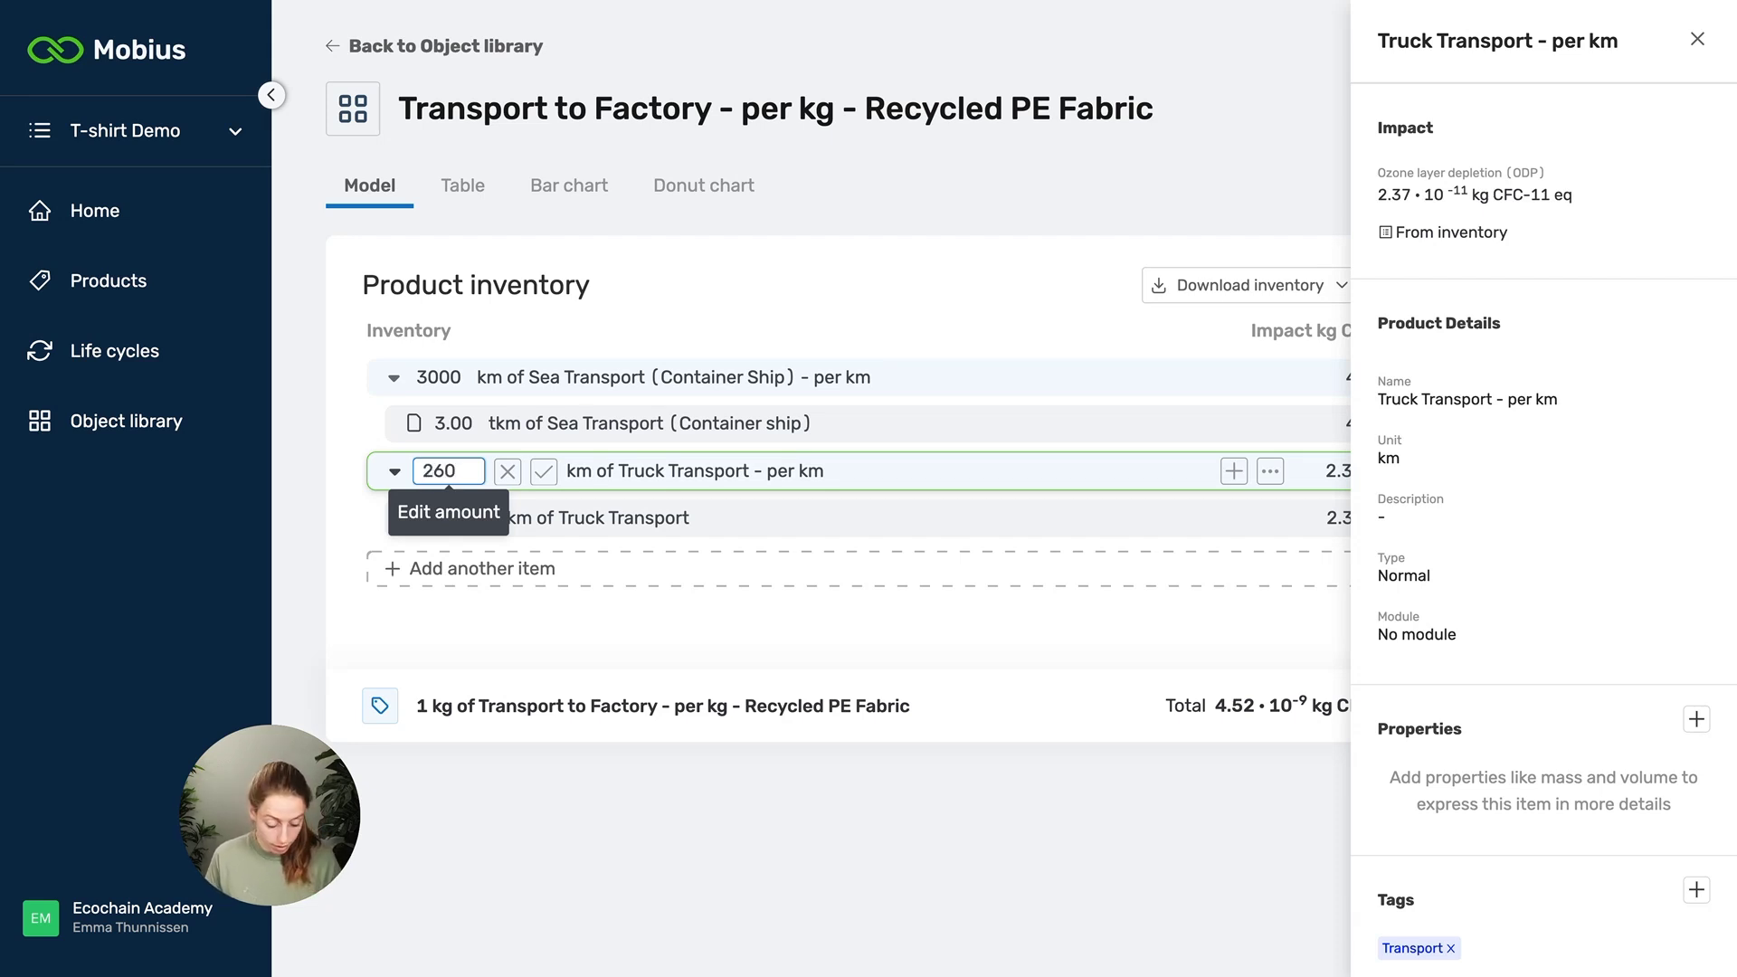
pyautogui.press('Return')
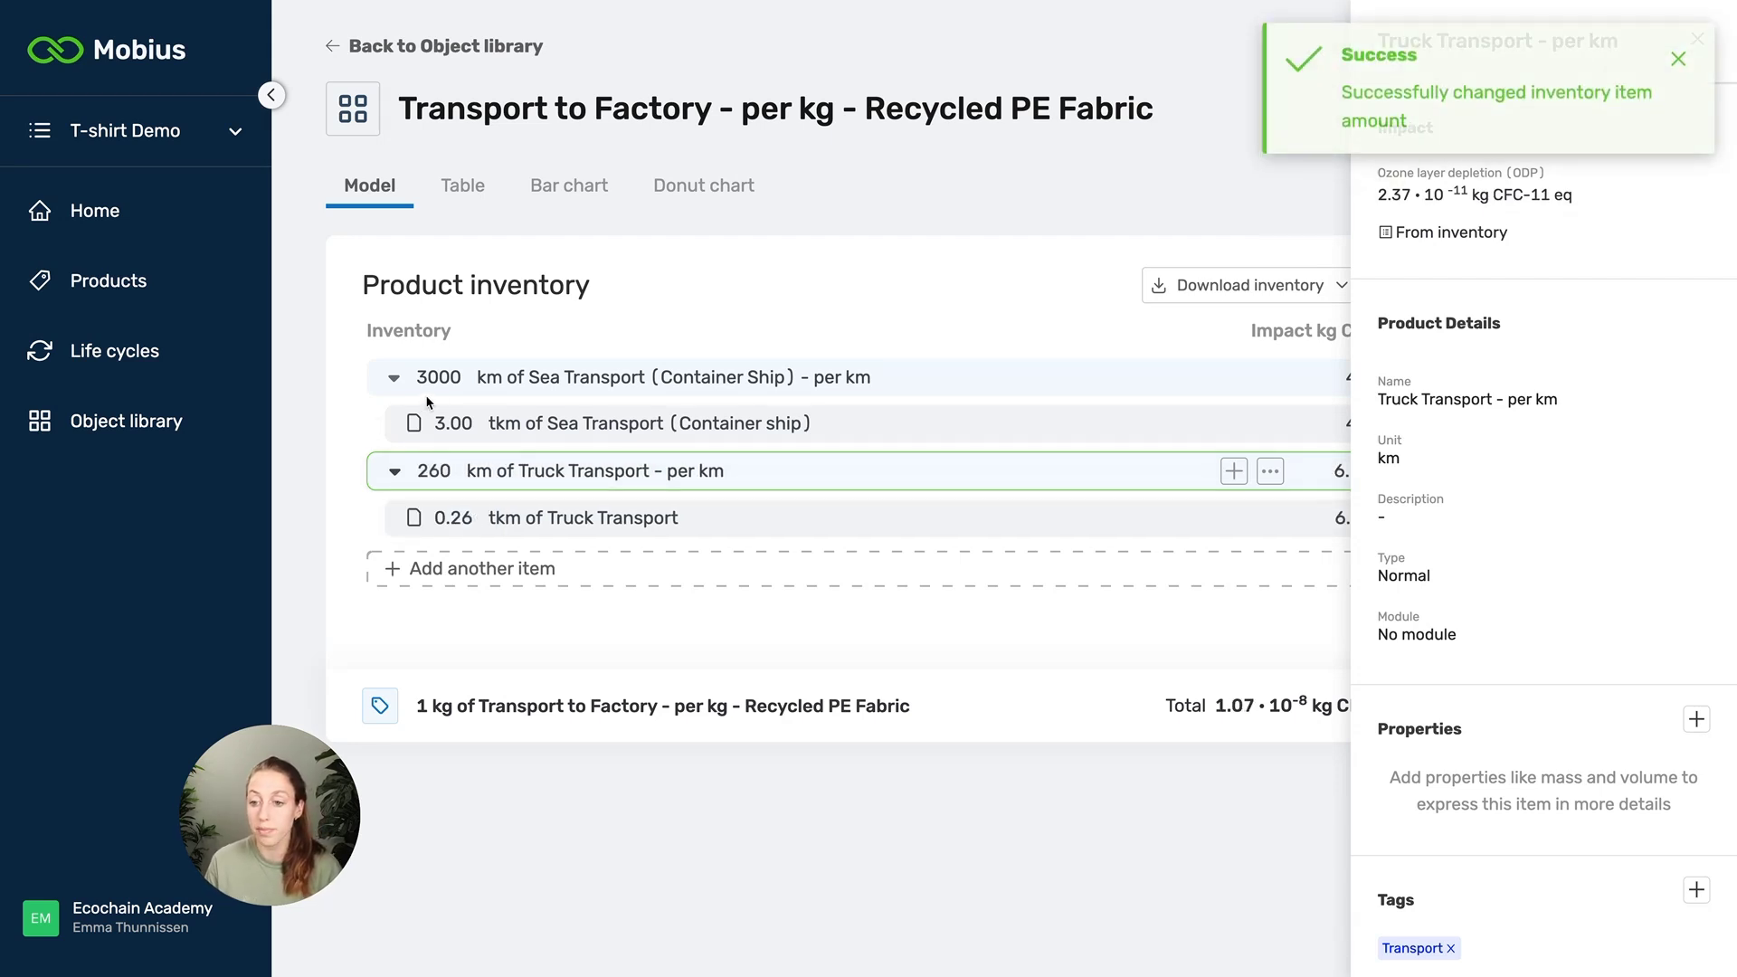
# Step: Set the amount of the Sea Transport (Container Ship) - per km item to 15000 km
pyautogui.click(437, 377)
pyautogui.write('15000')
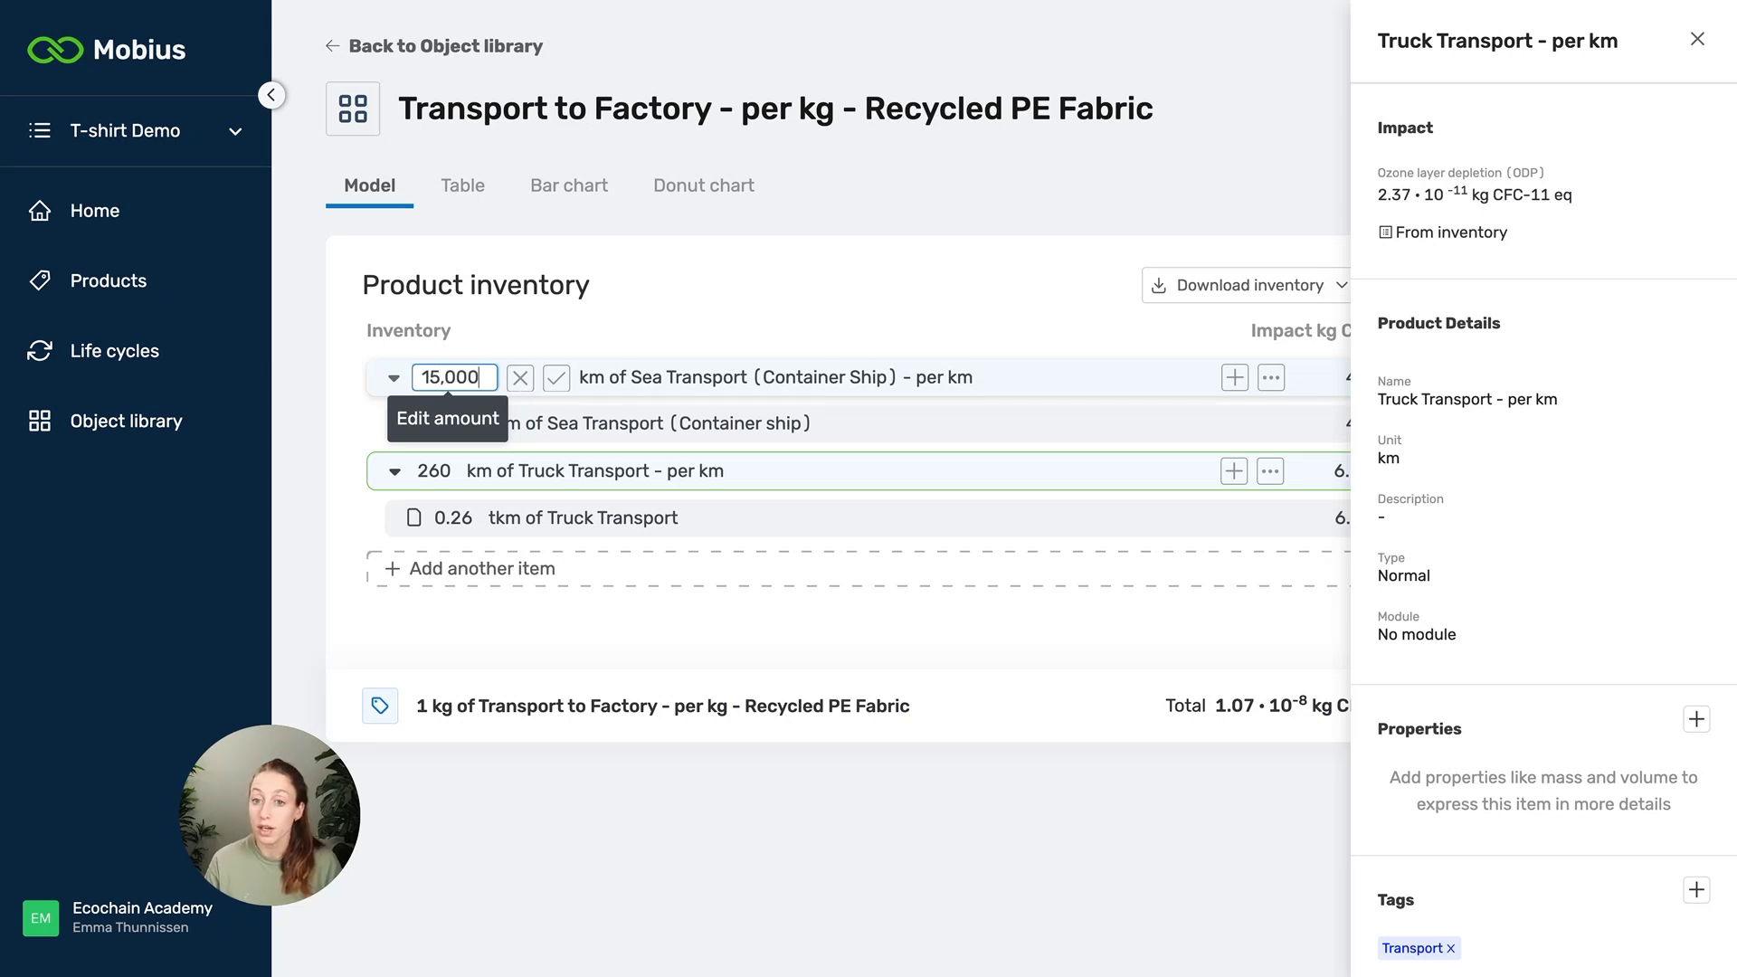
pyautogui.press('Return')
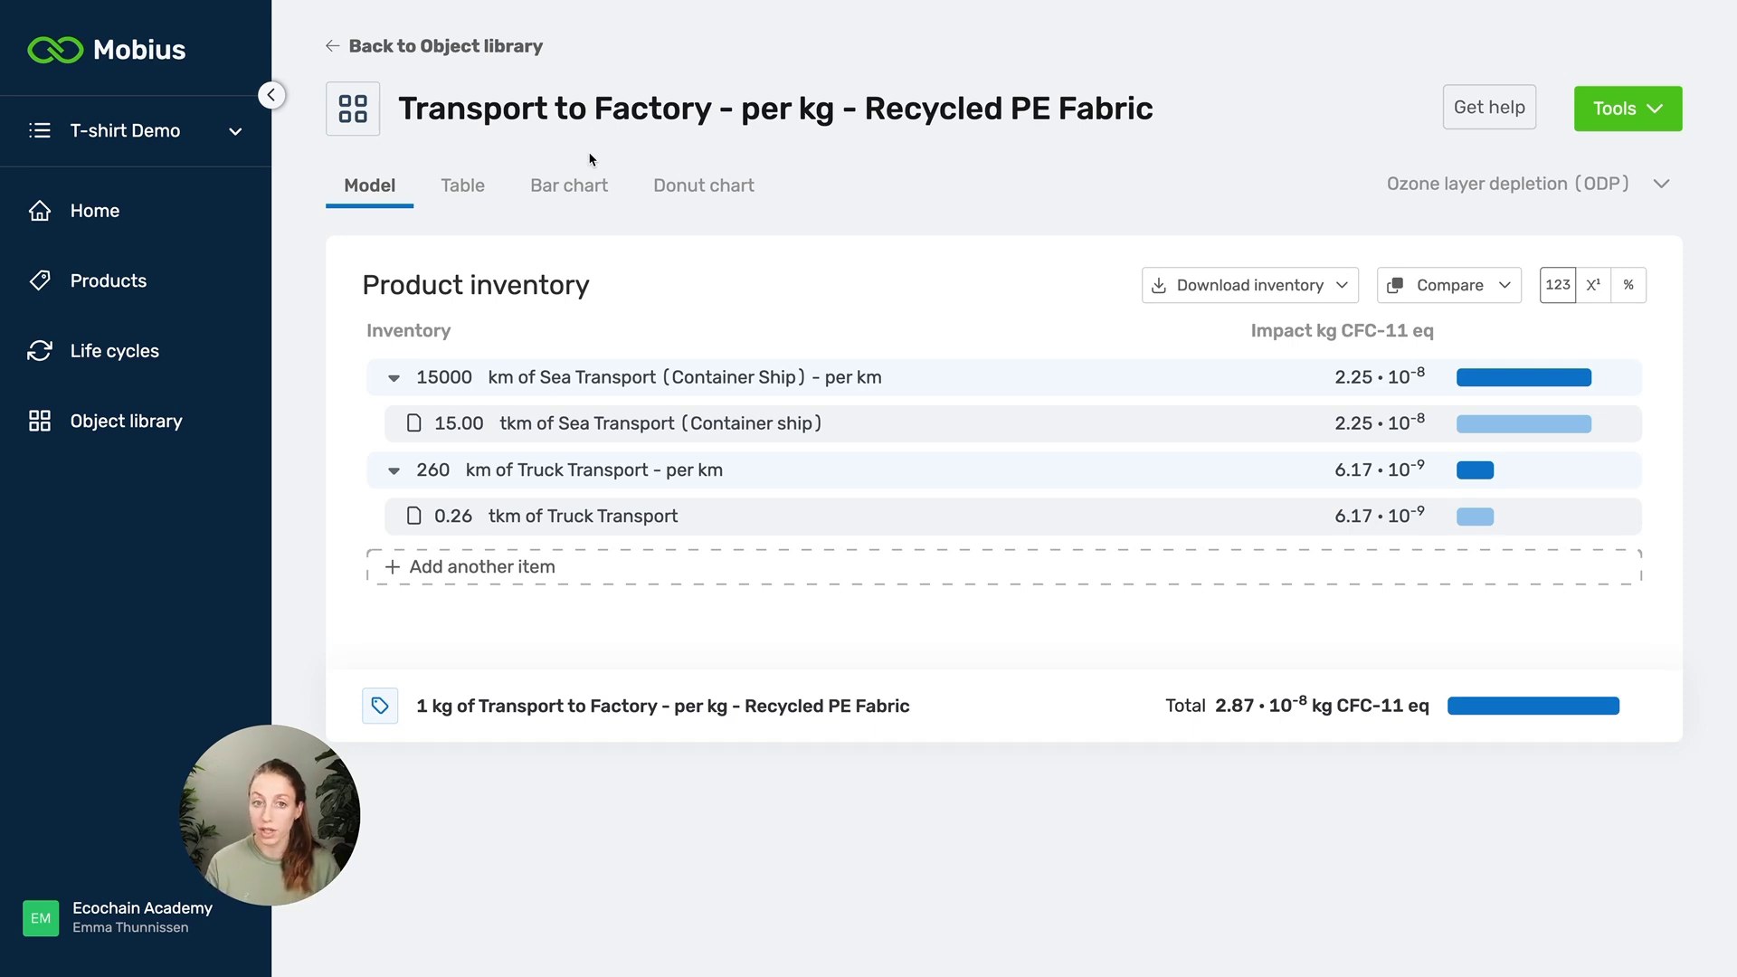
# Step: Start a new inventory item in the Recycled PE Fabric object, named "Transport to Factory - per m2 - Recycled PE Fabric"
pyautogui.click(490, 60)
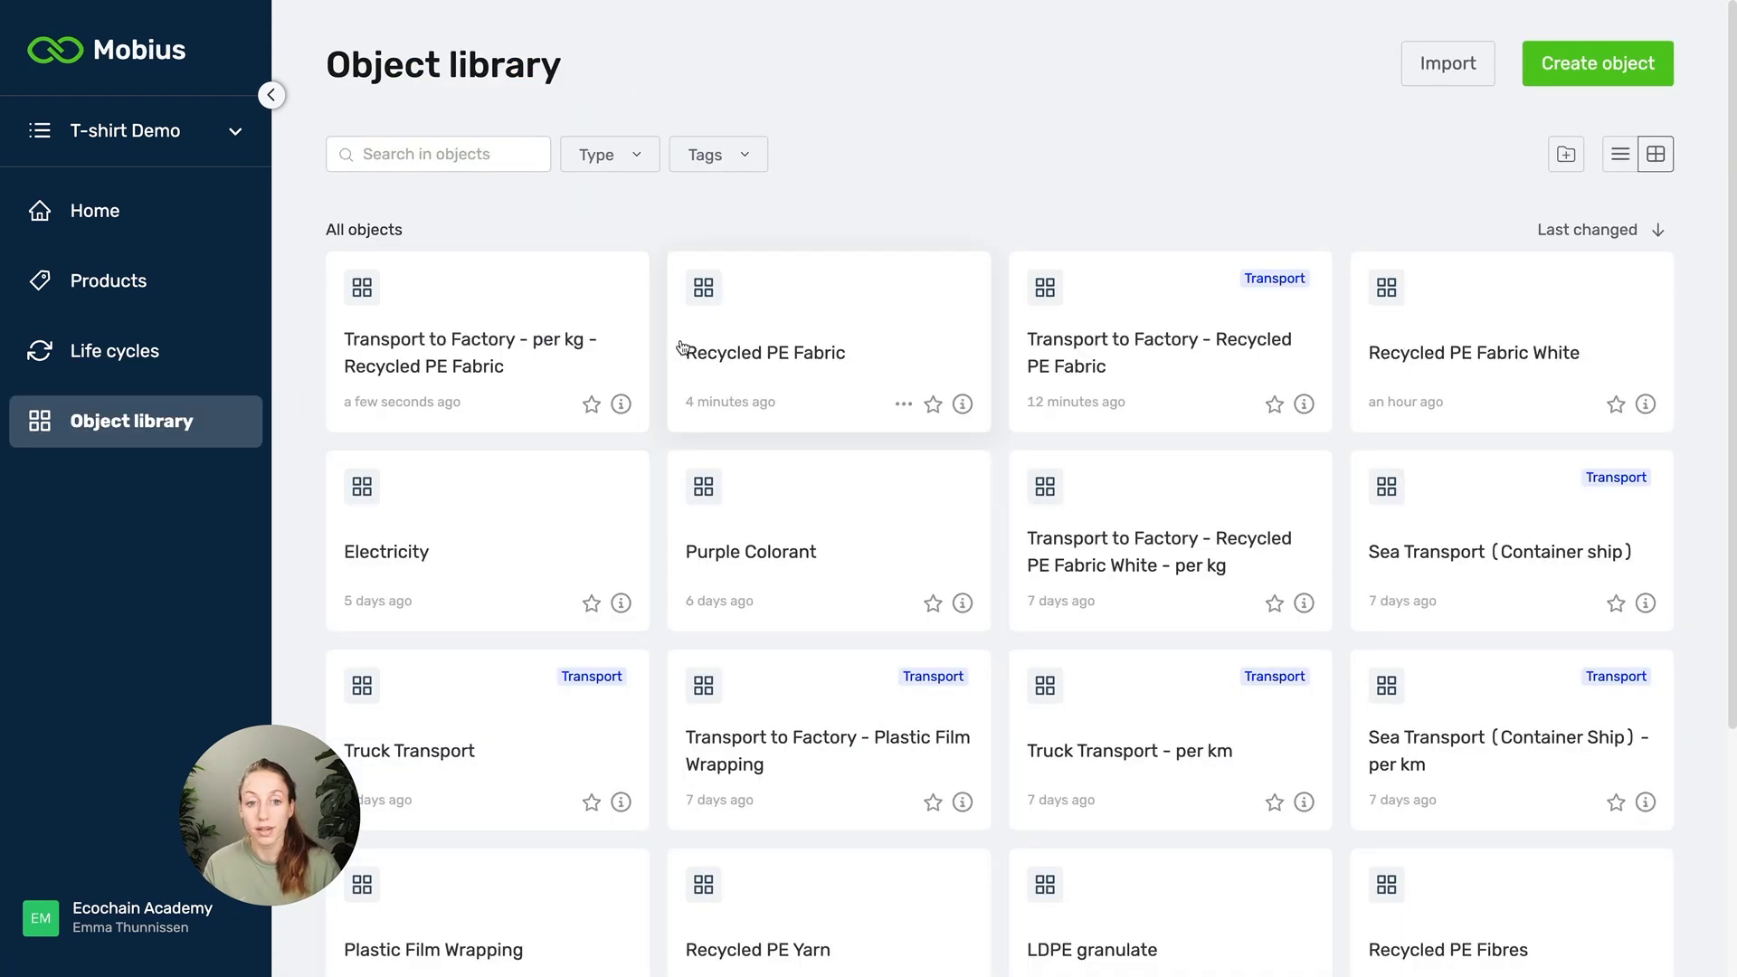
pyautogui.click(795, 345)
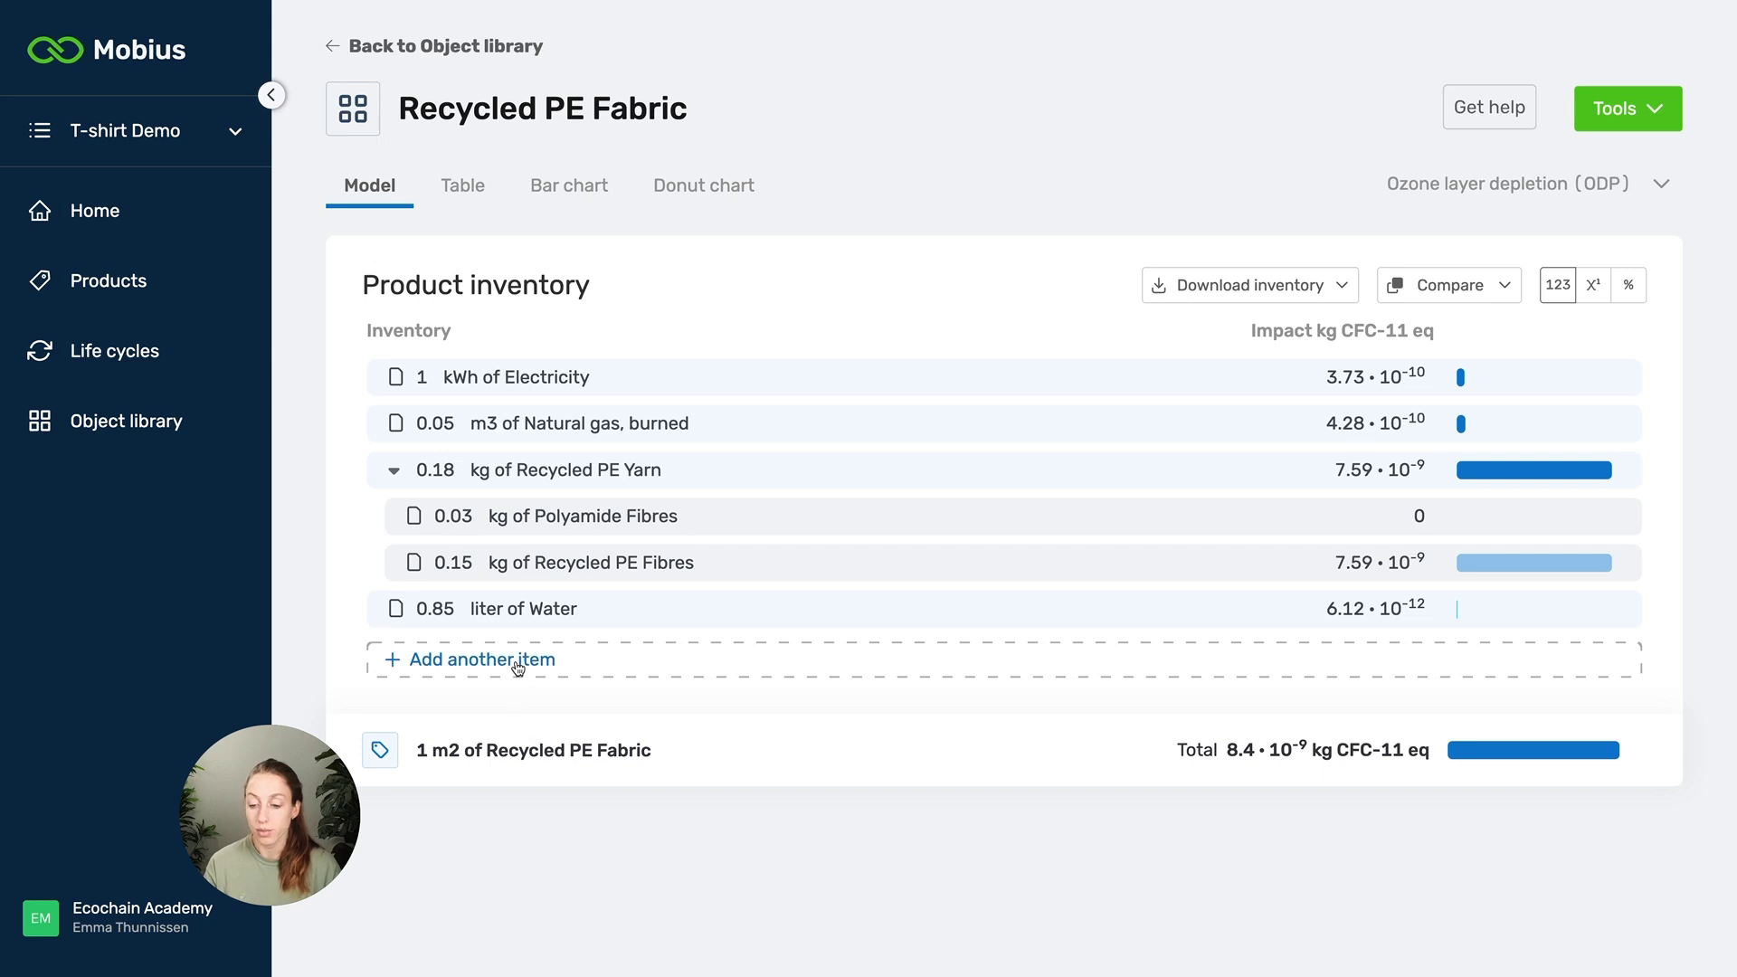
pyautogui.click(517, 667)
pyautogui.click(1523, 214)
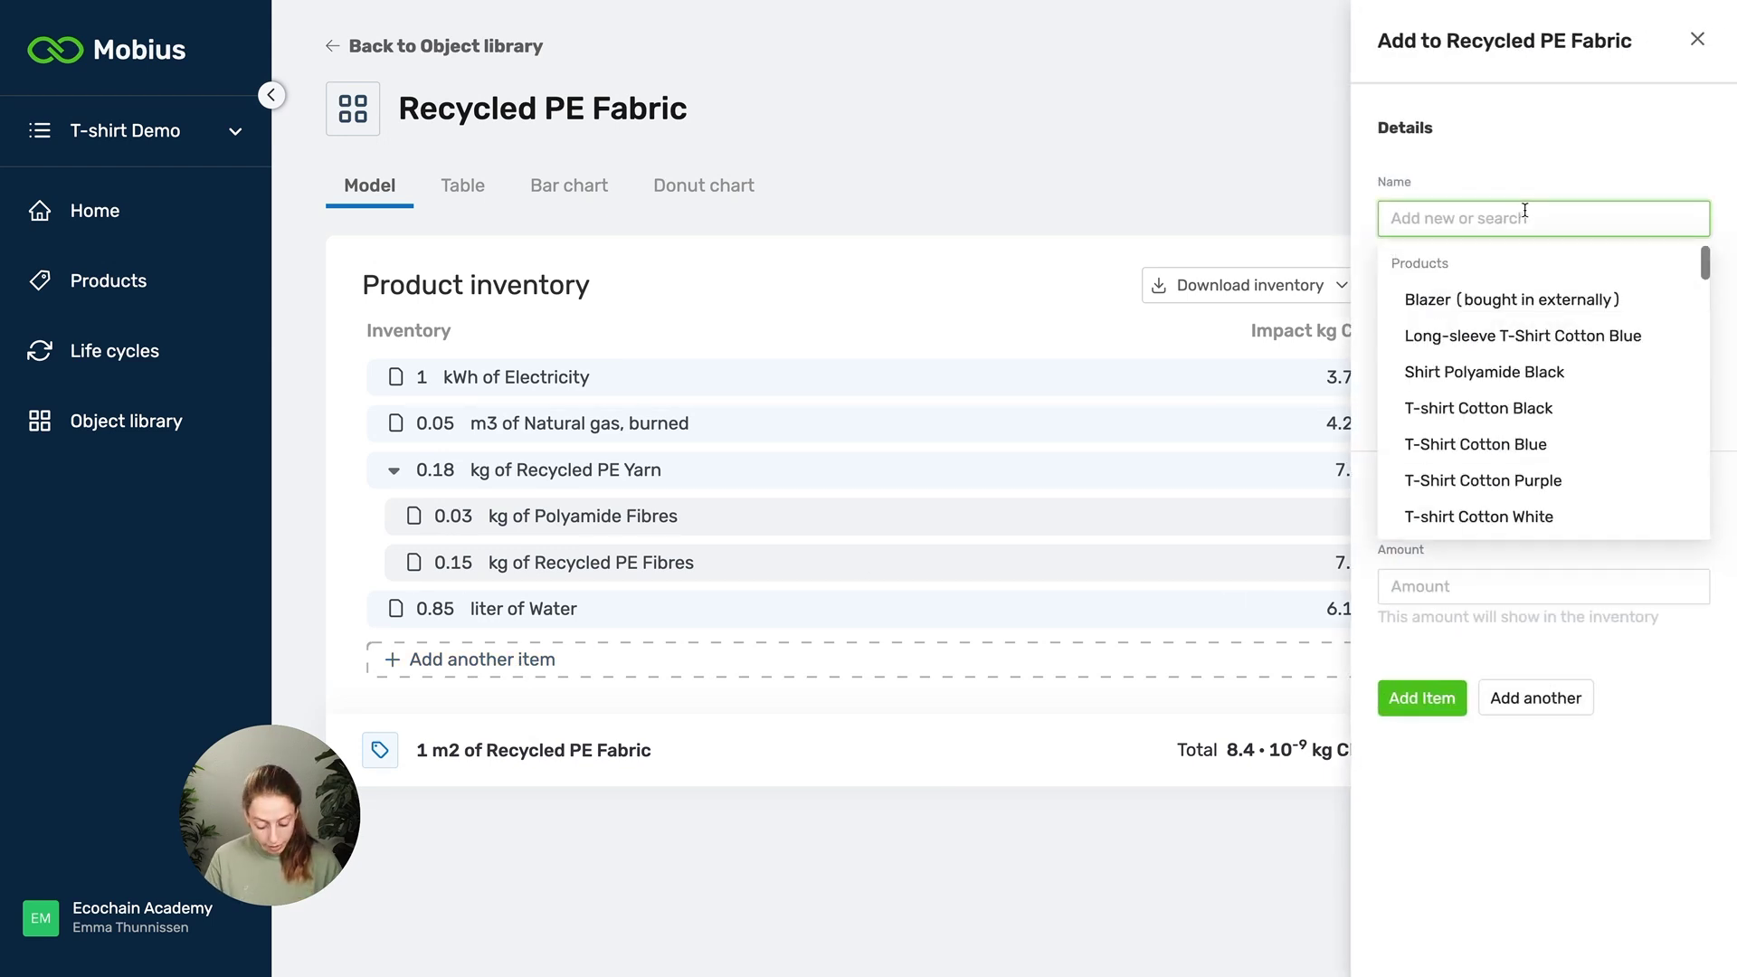
pyautogui.write('Tra')
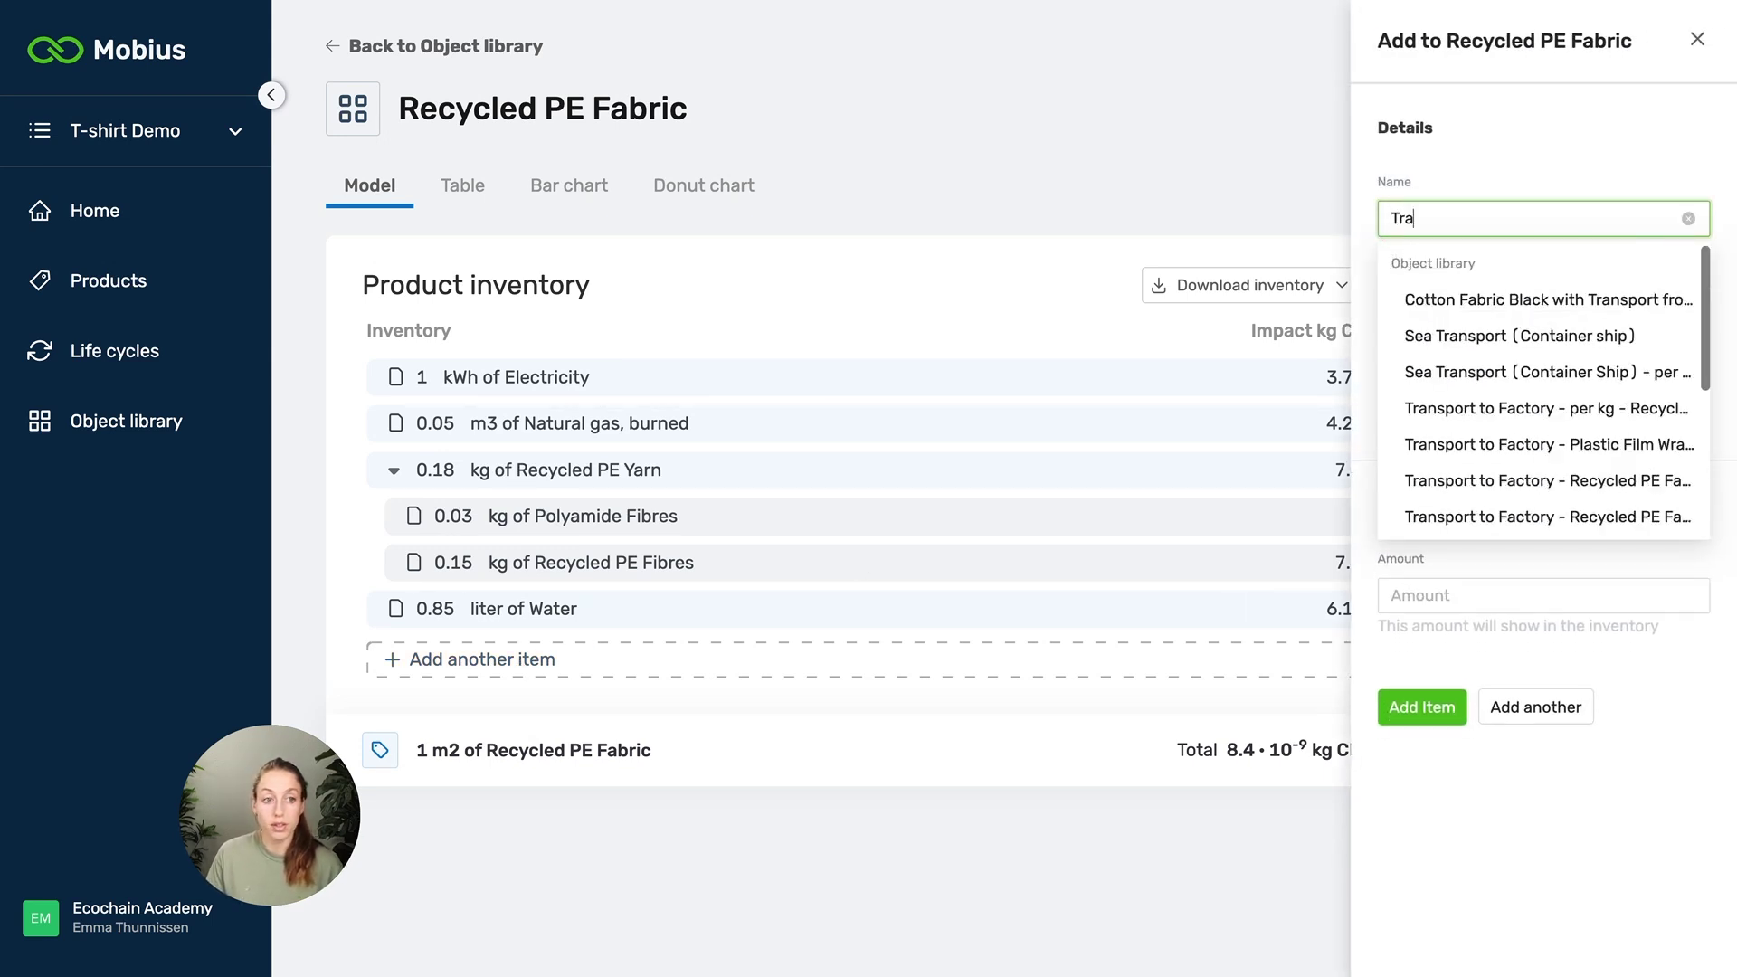
pyautogui.write('nsport to Fac')
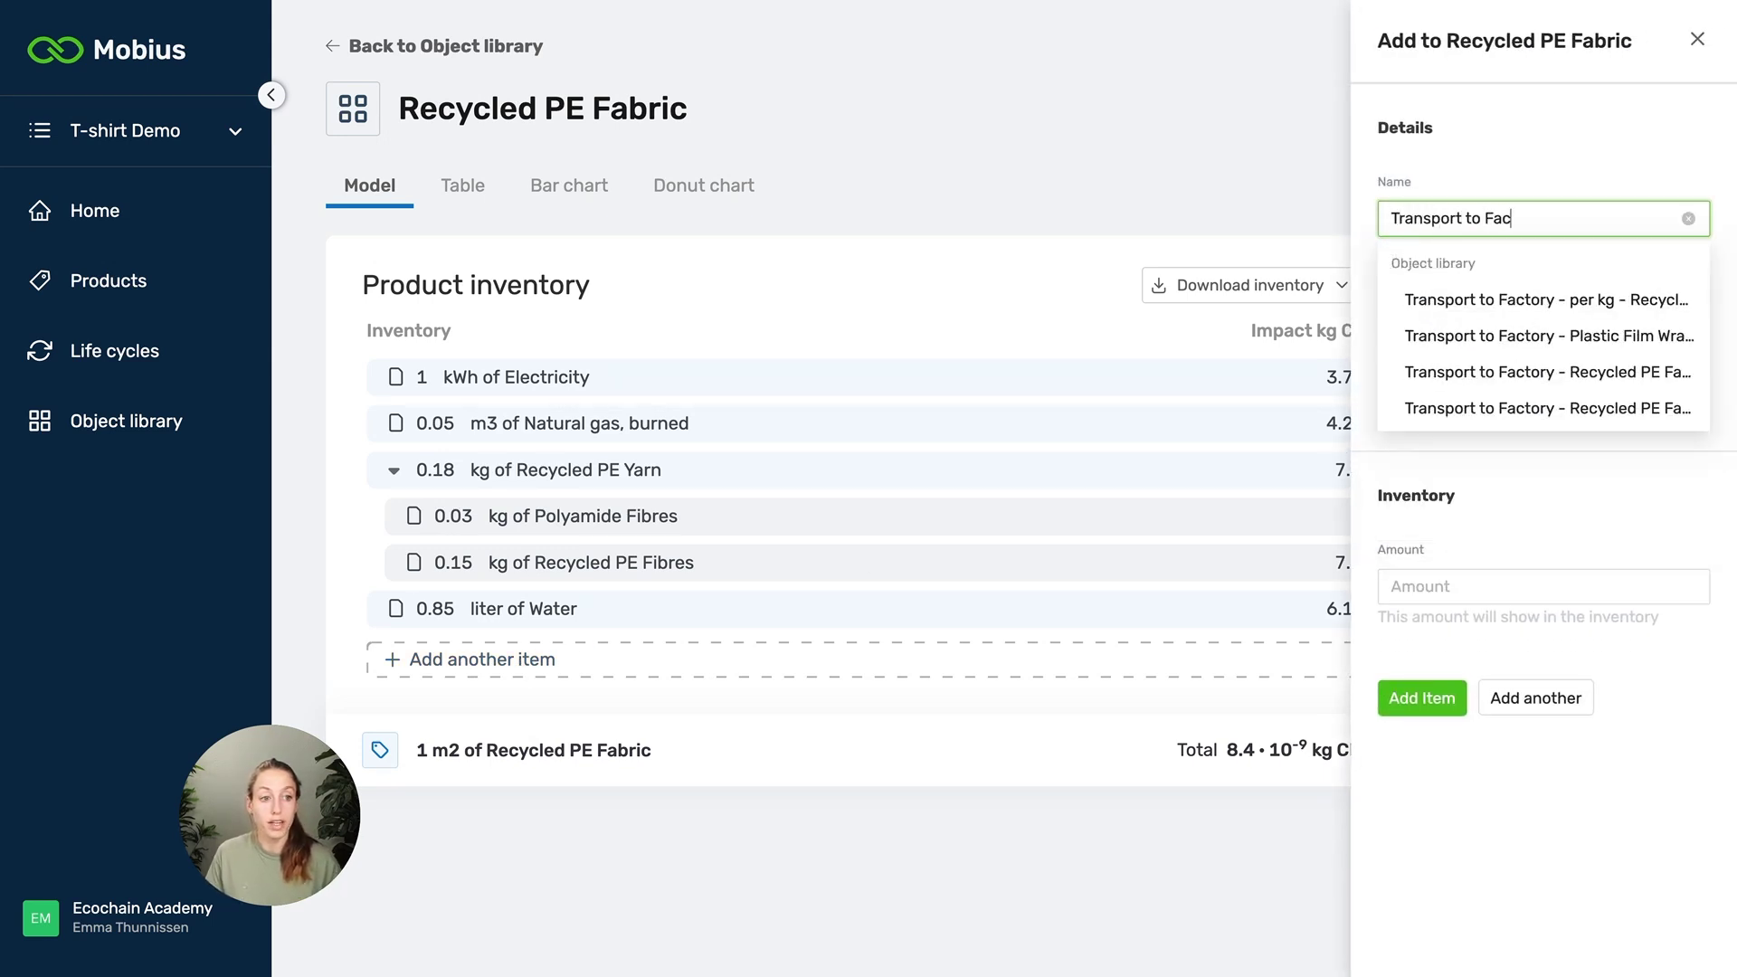
pyautogui.write('tory - per m2')
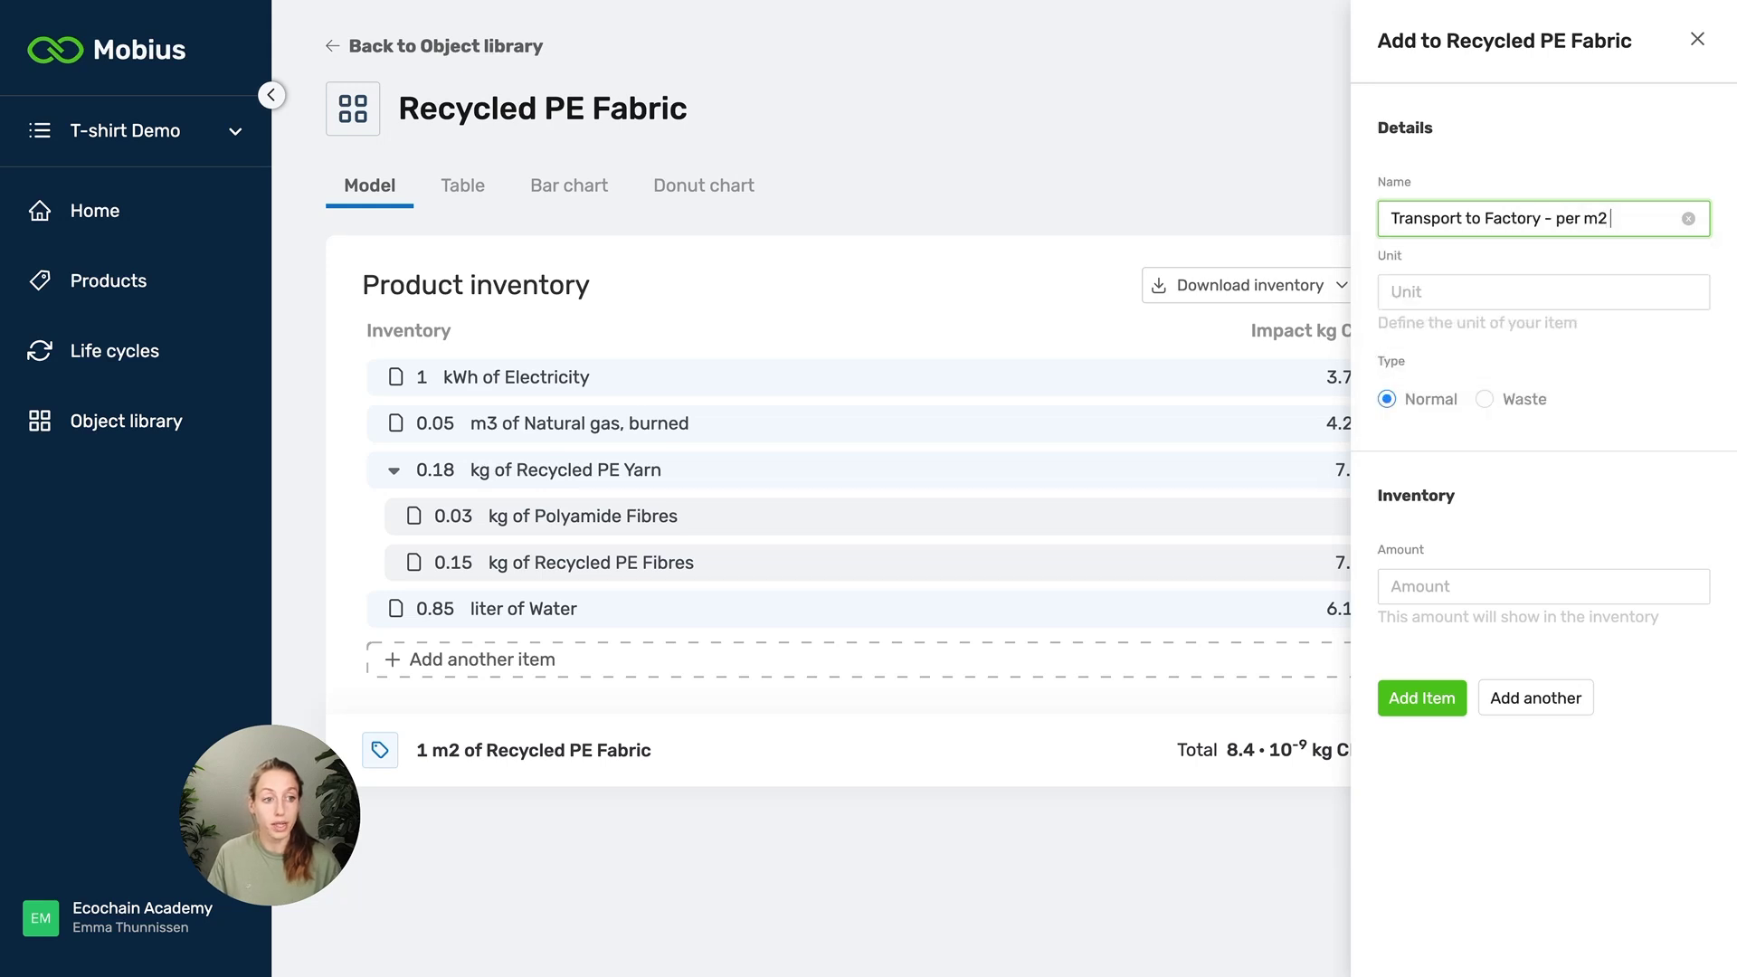
pyautogui.write(' - Recycle')
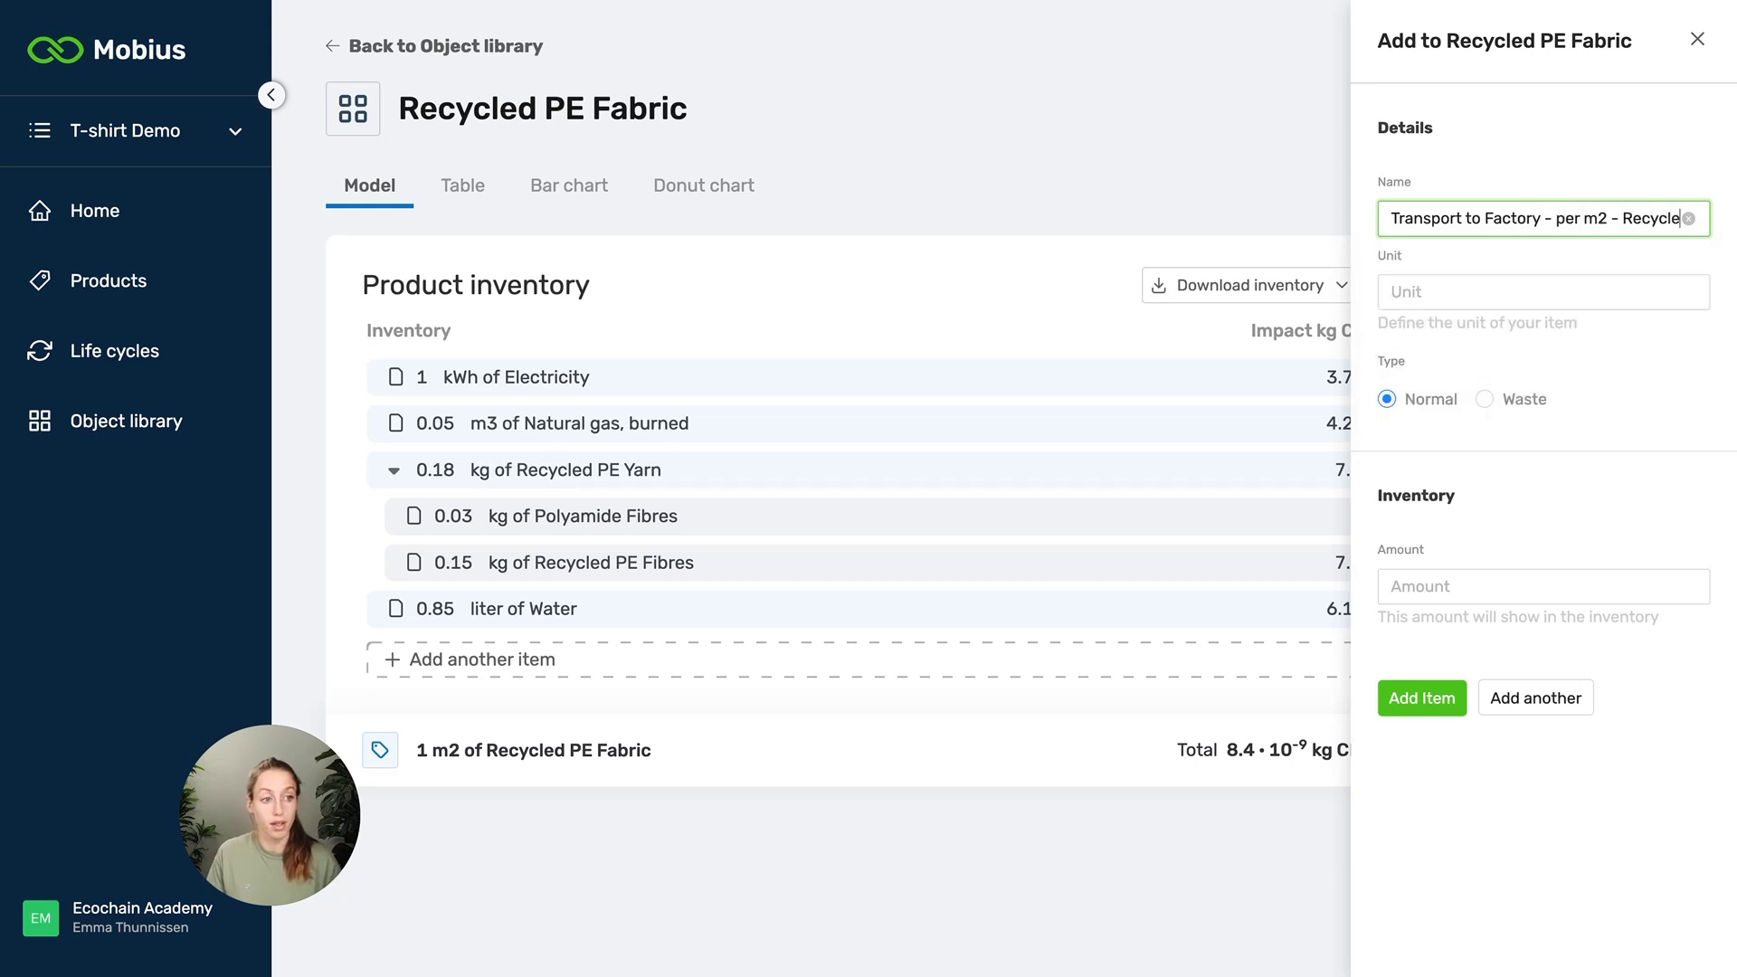
pyautogui.write('d PE Fabric')
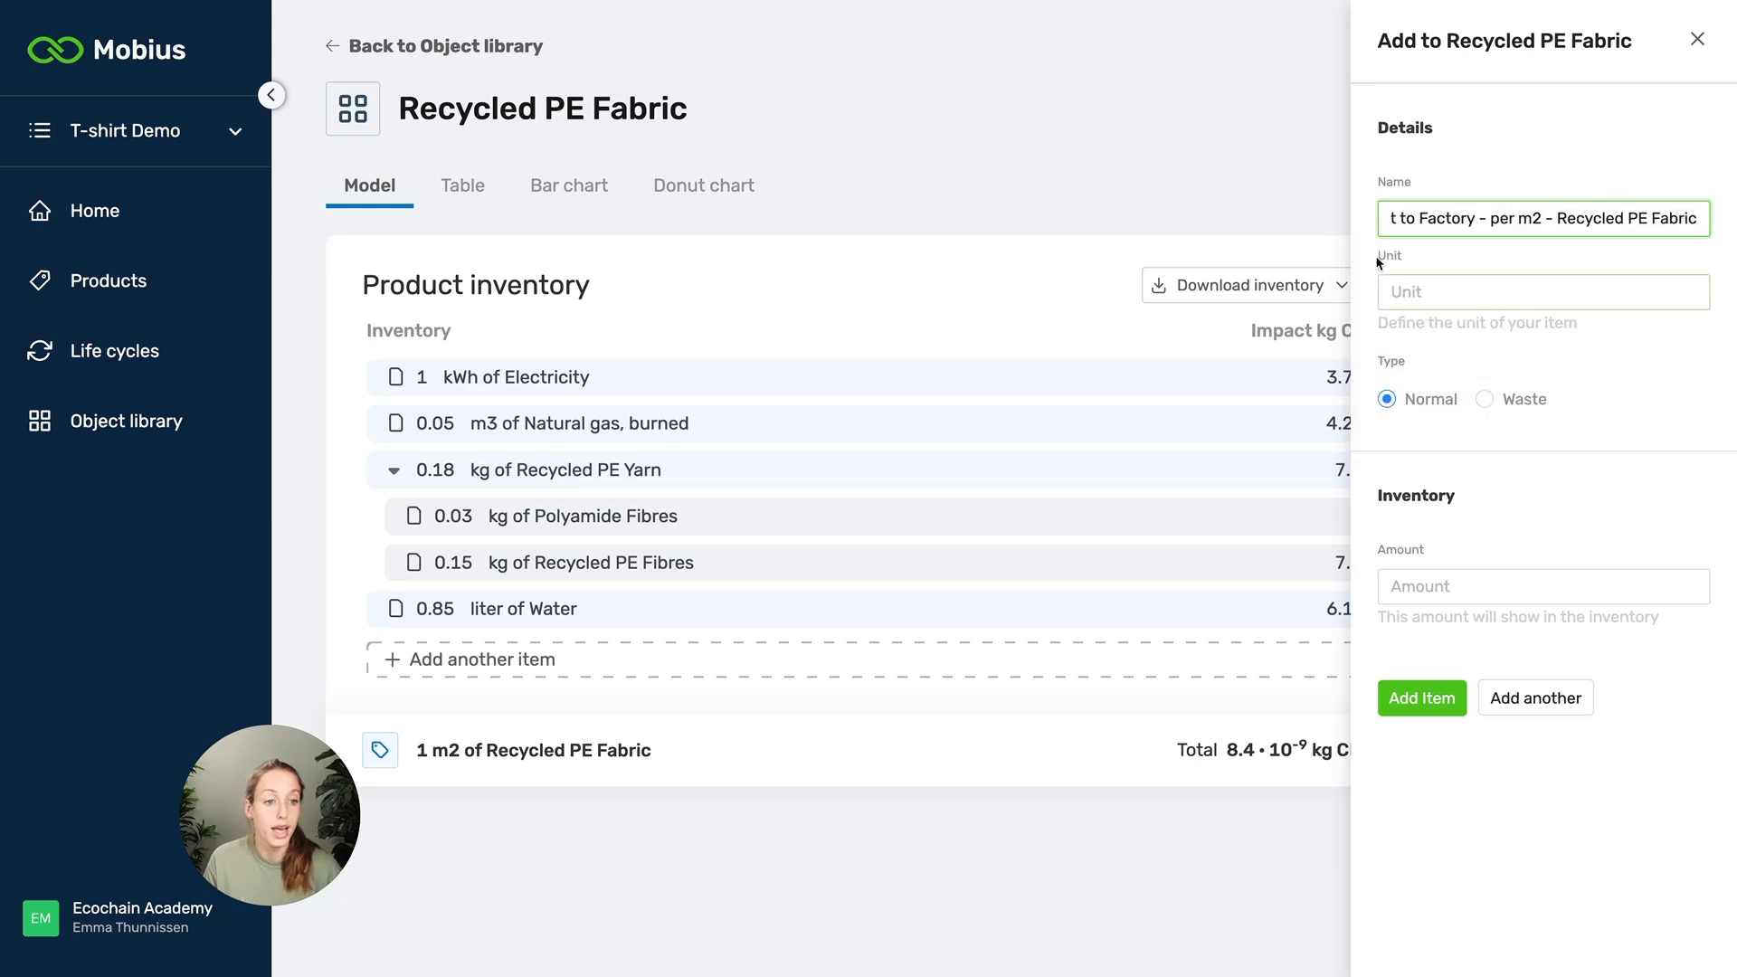
# Step: Give the new transport item the unit m2 and an amount of 1, and add it to the inventory
pyautogui.press('Tab')
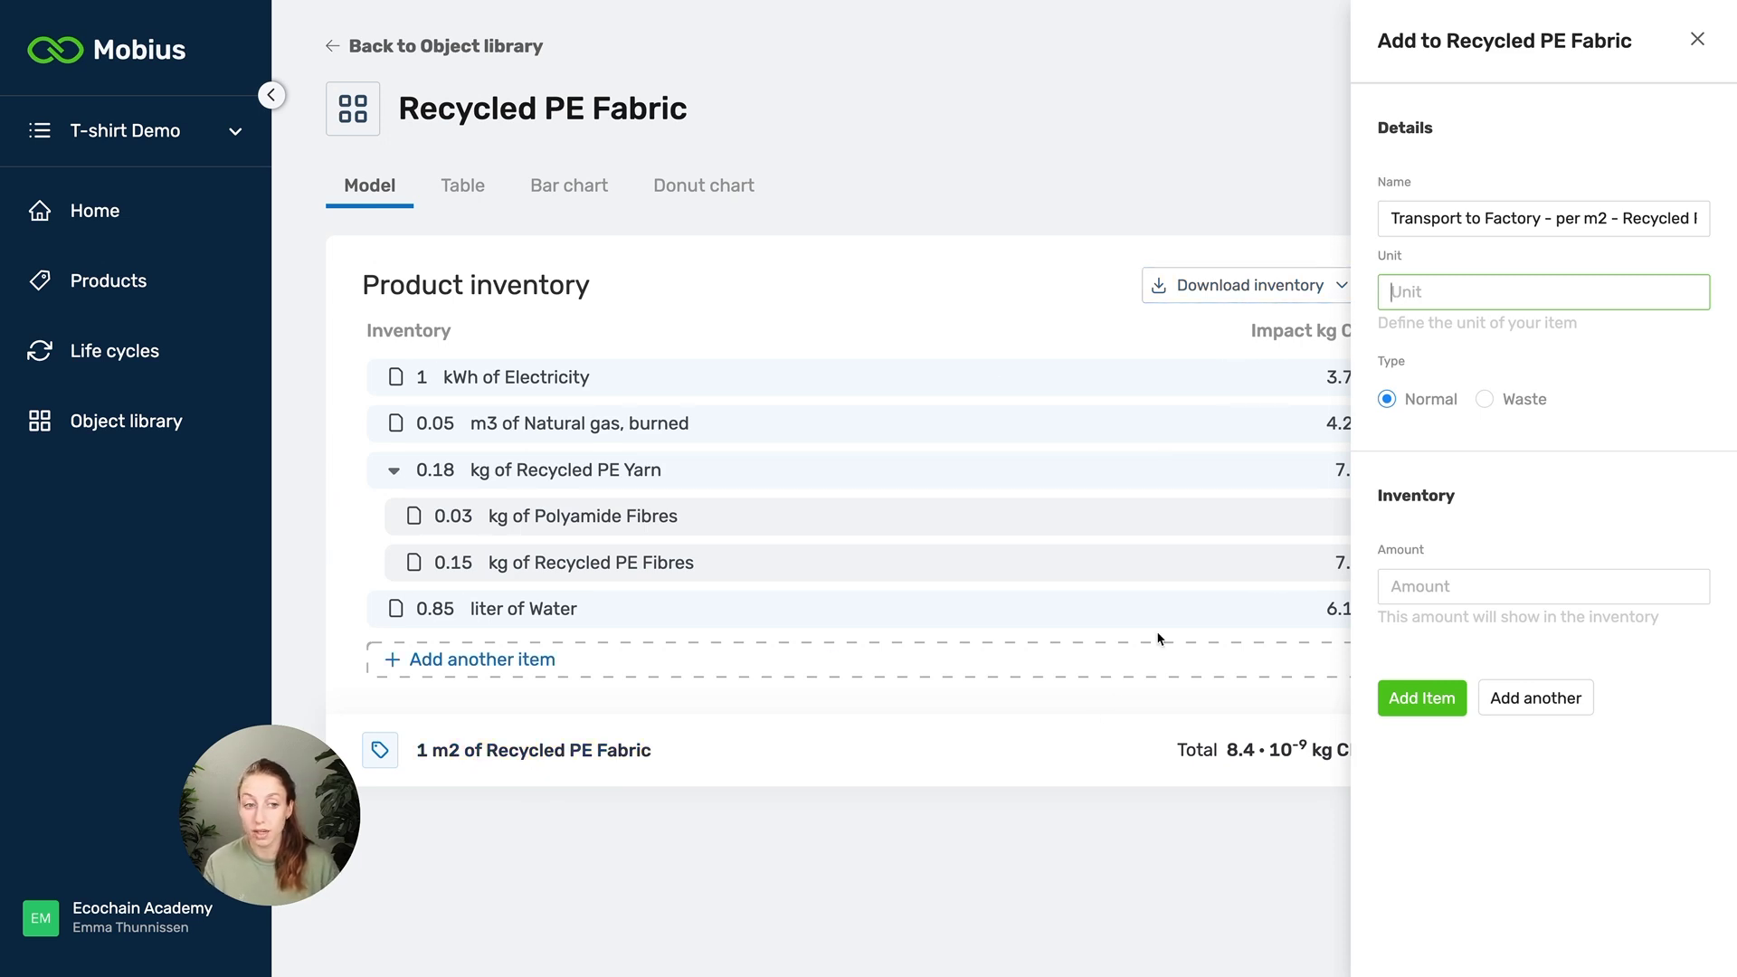
pyautogui.write('m2')
pyautogui.click(1539, 584)
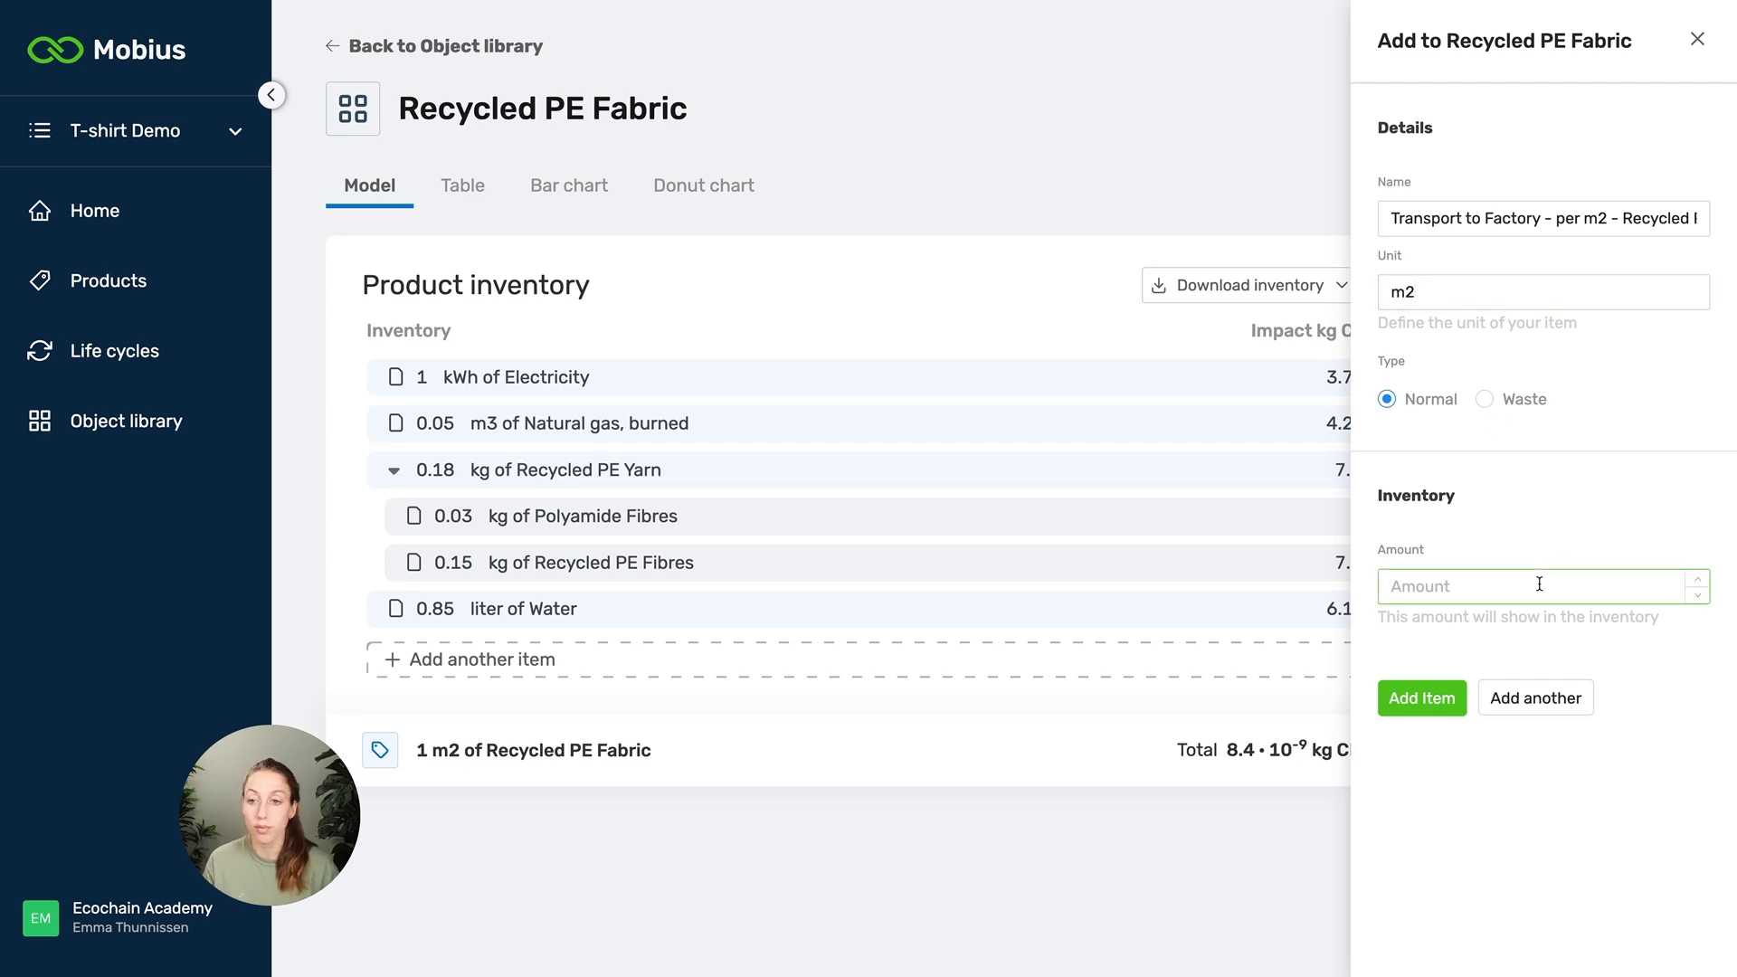
pyautogui.write('1')
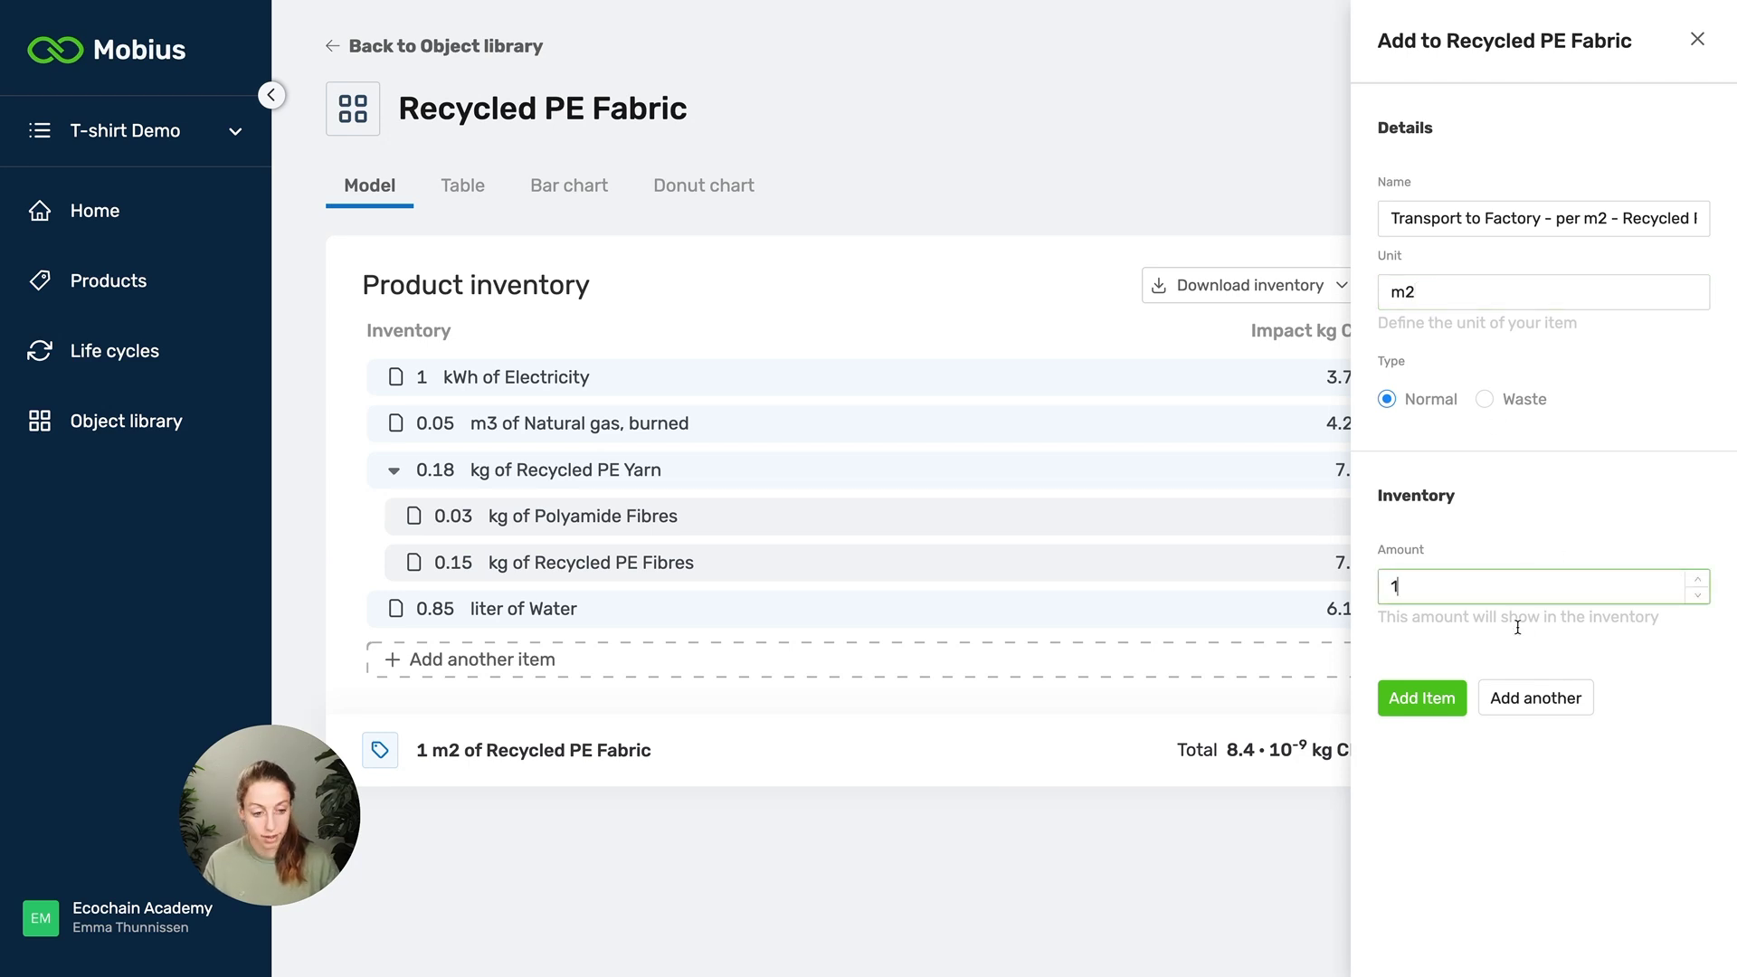
pyautogui.click(1416, 697)
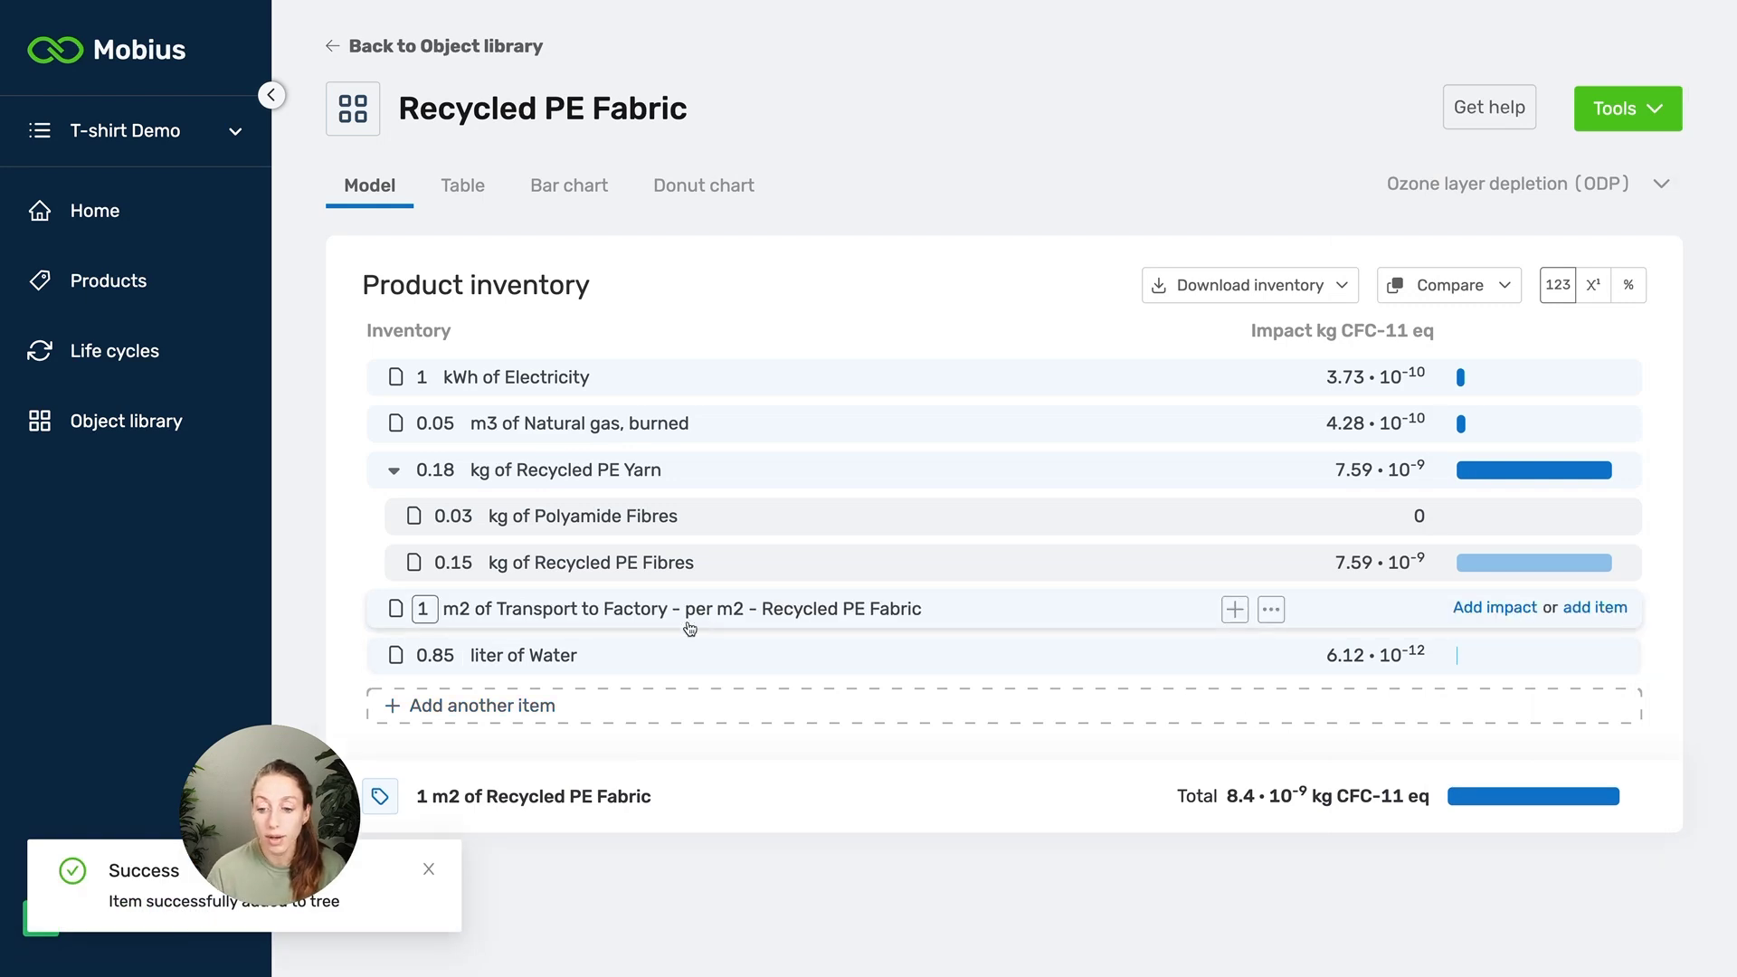
# Step: Add 0.2 kg of the existing Transport to Factory - per kg - Recycled PE Fabric object beneath the per m2 transport item
pyautogui.click(690, 609)
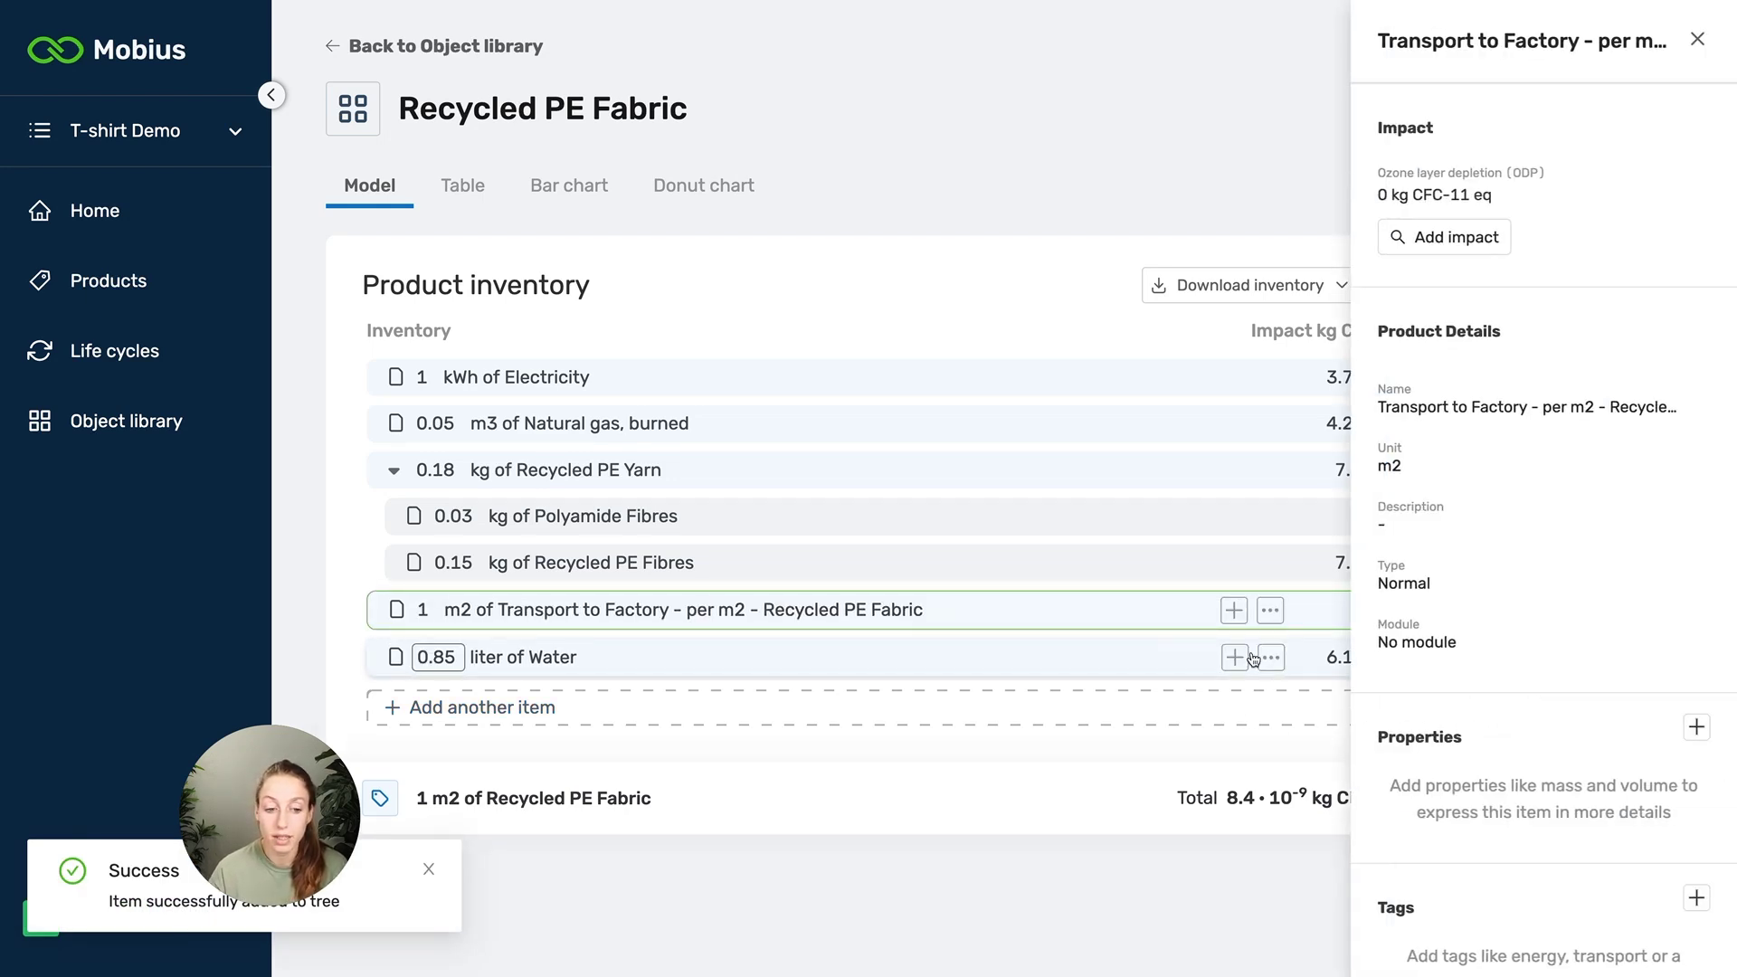
pyautogui.click(1234, 610)
pyautogui.click(1453, 215)
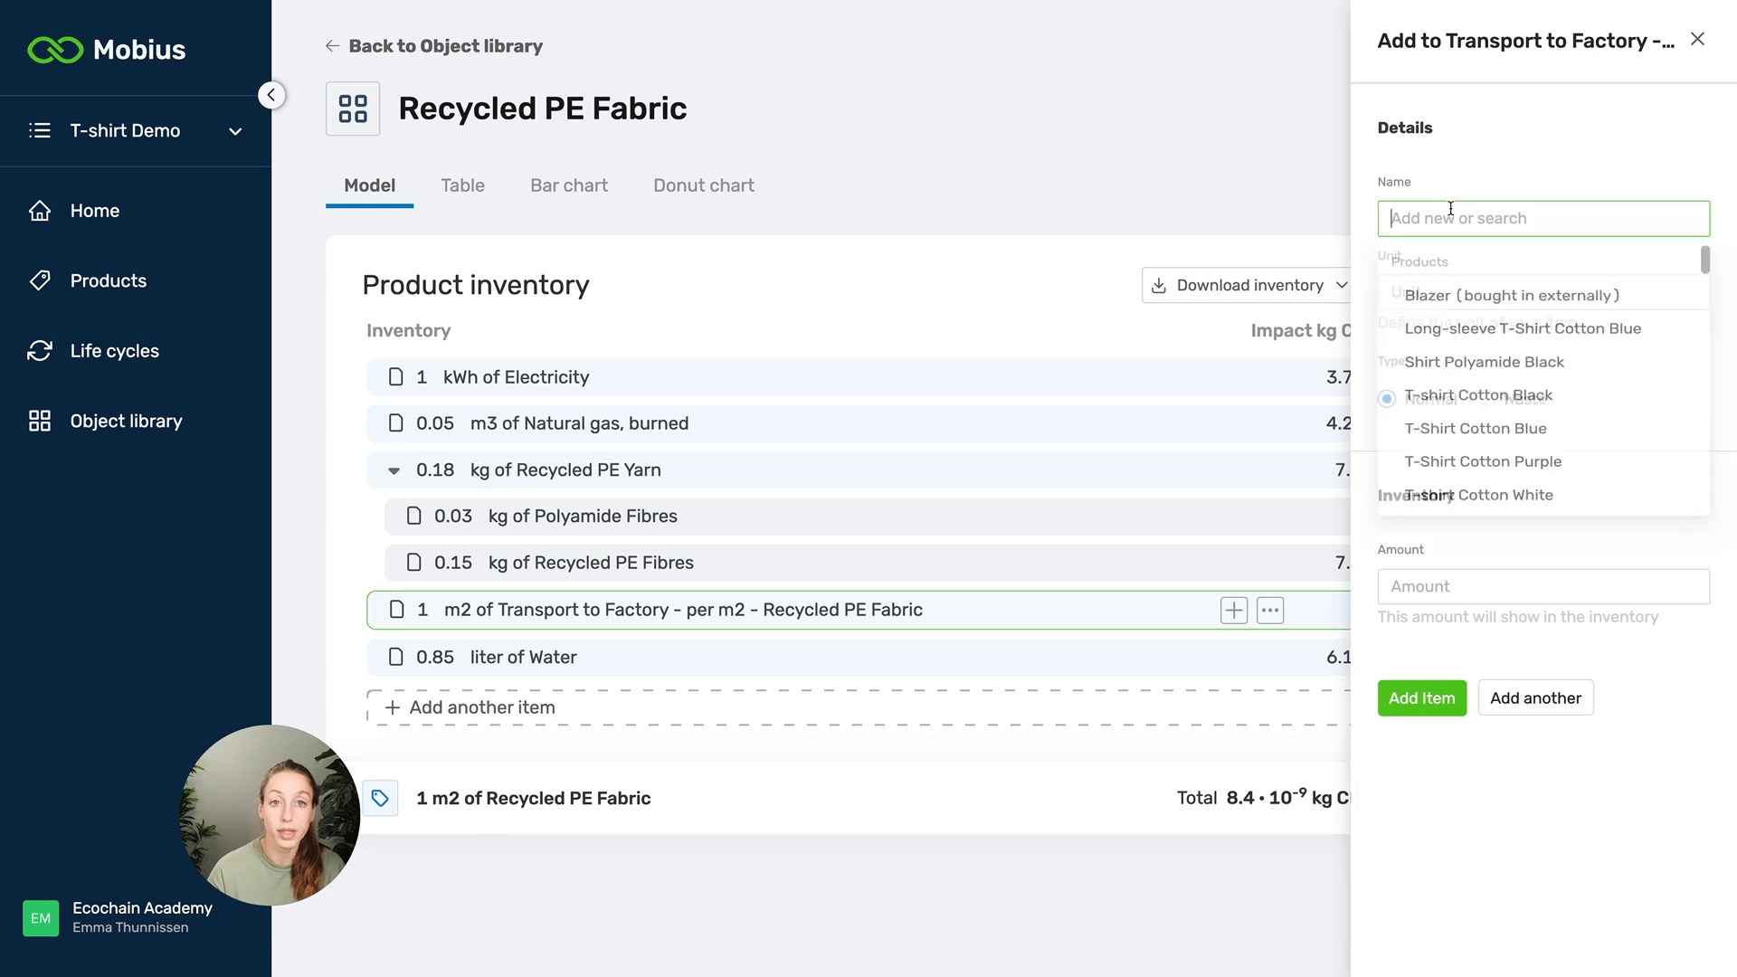
pyautogui.write('Tran')
pyautogui.click(1465, 408)
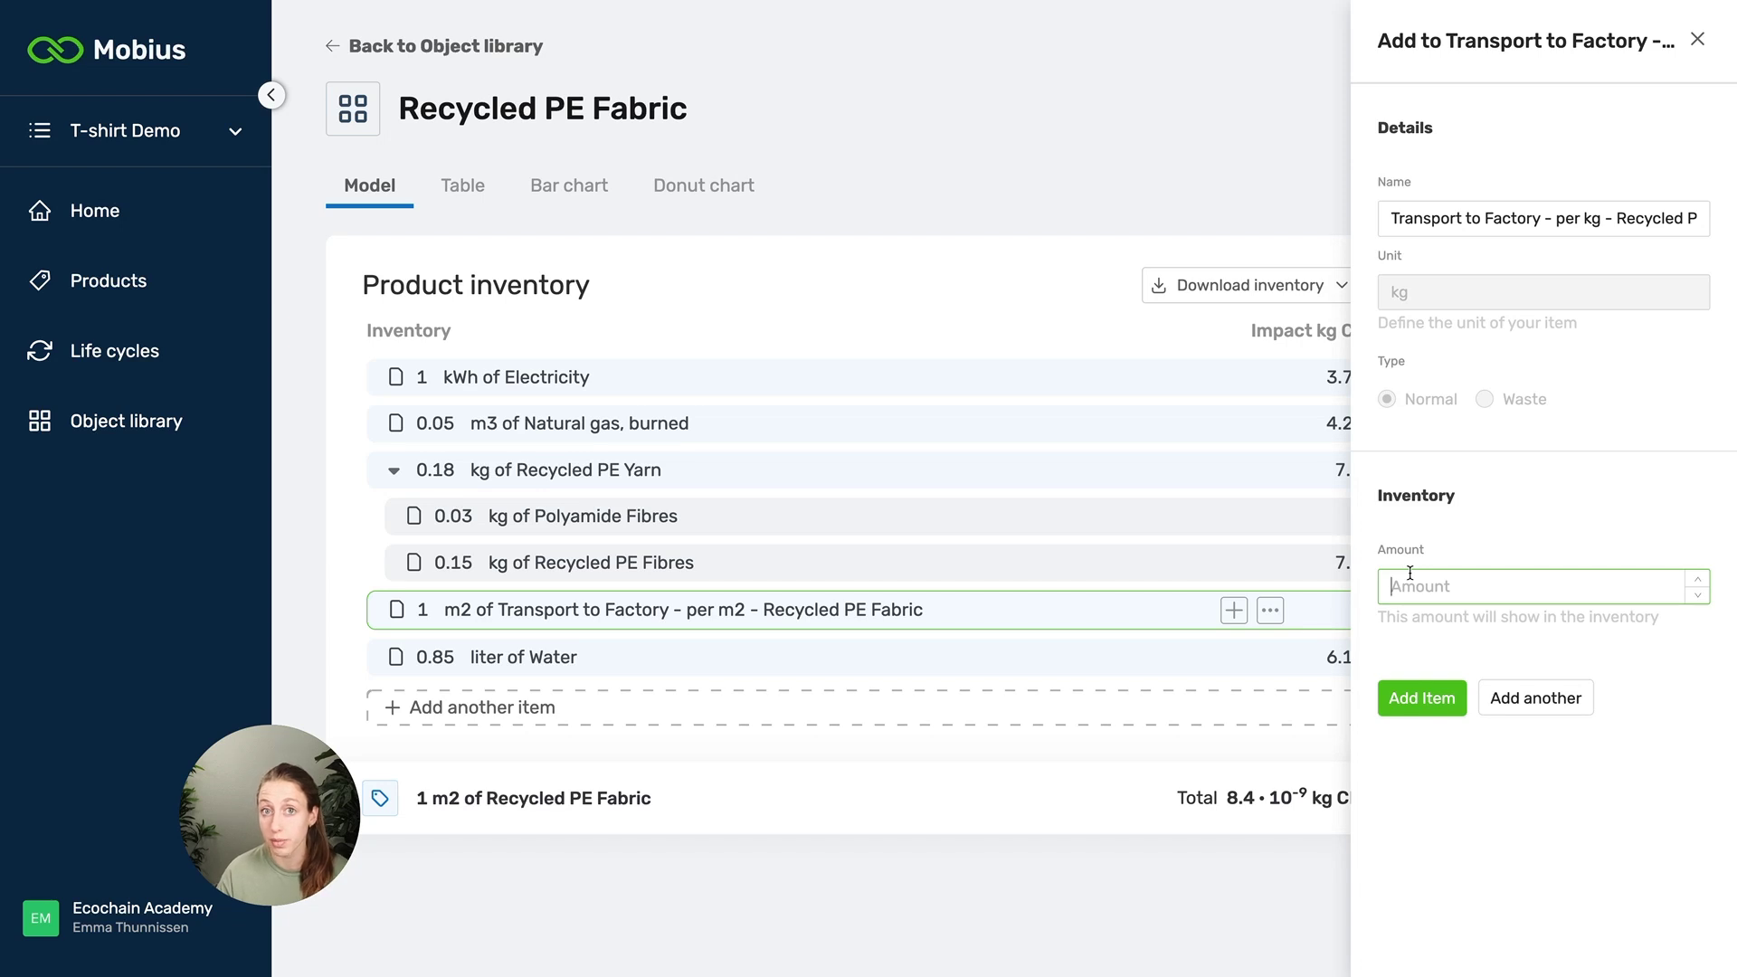
pyautogui.write('0')
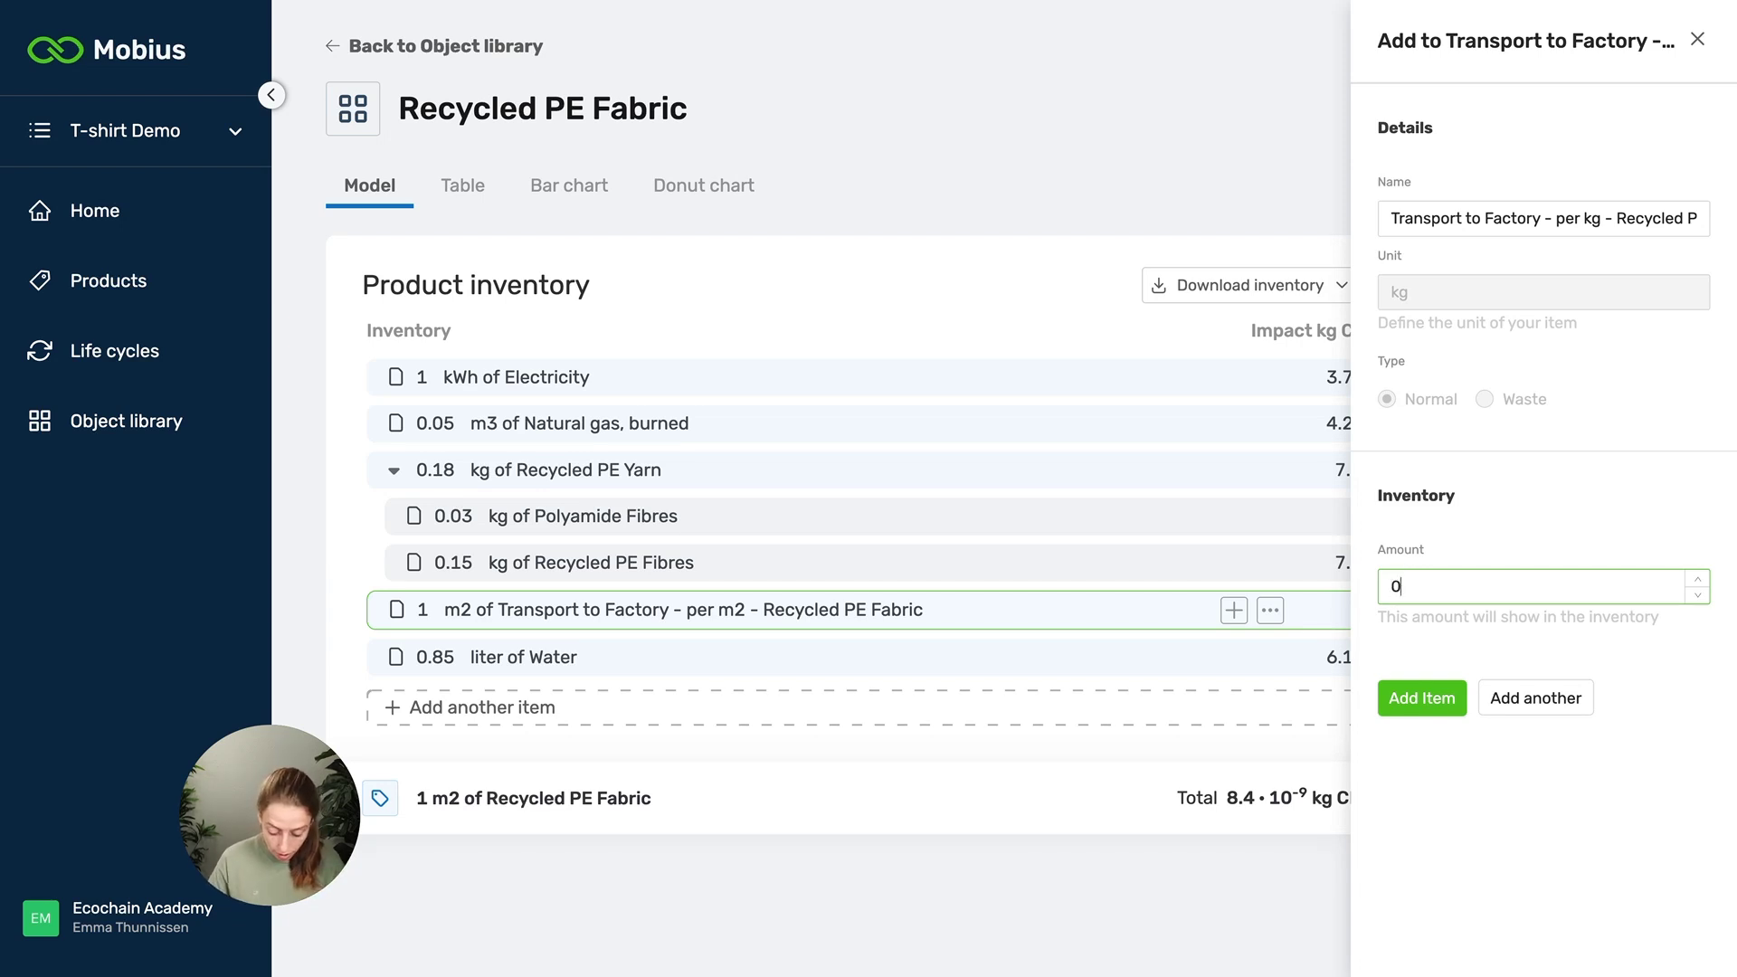
pyautogui.write('.2')
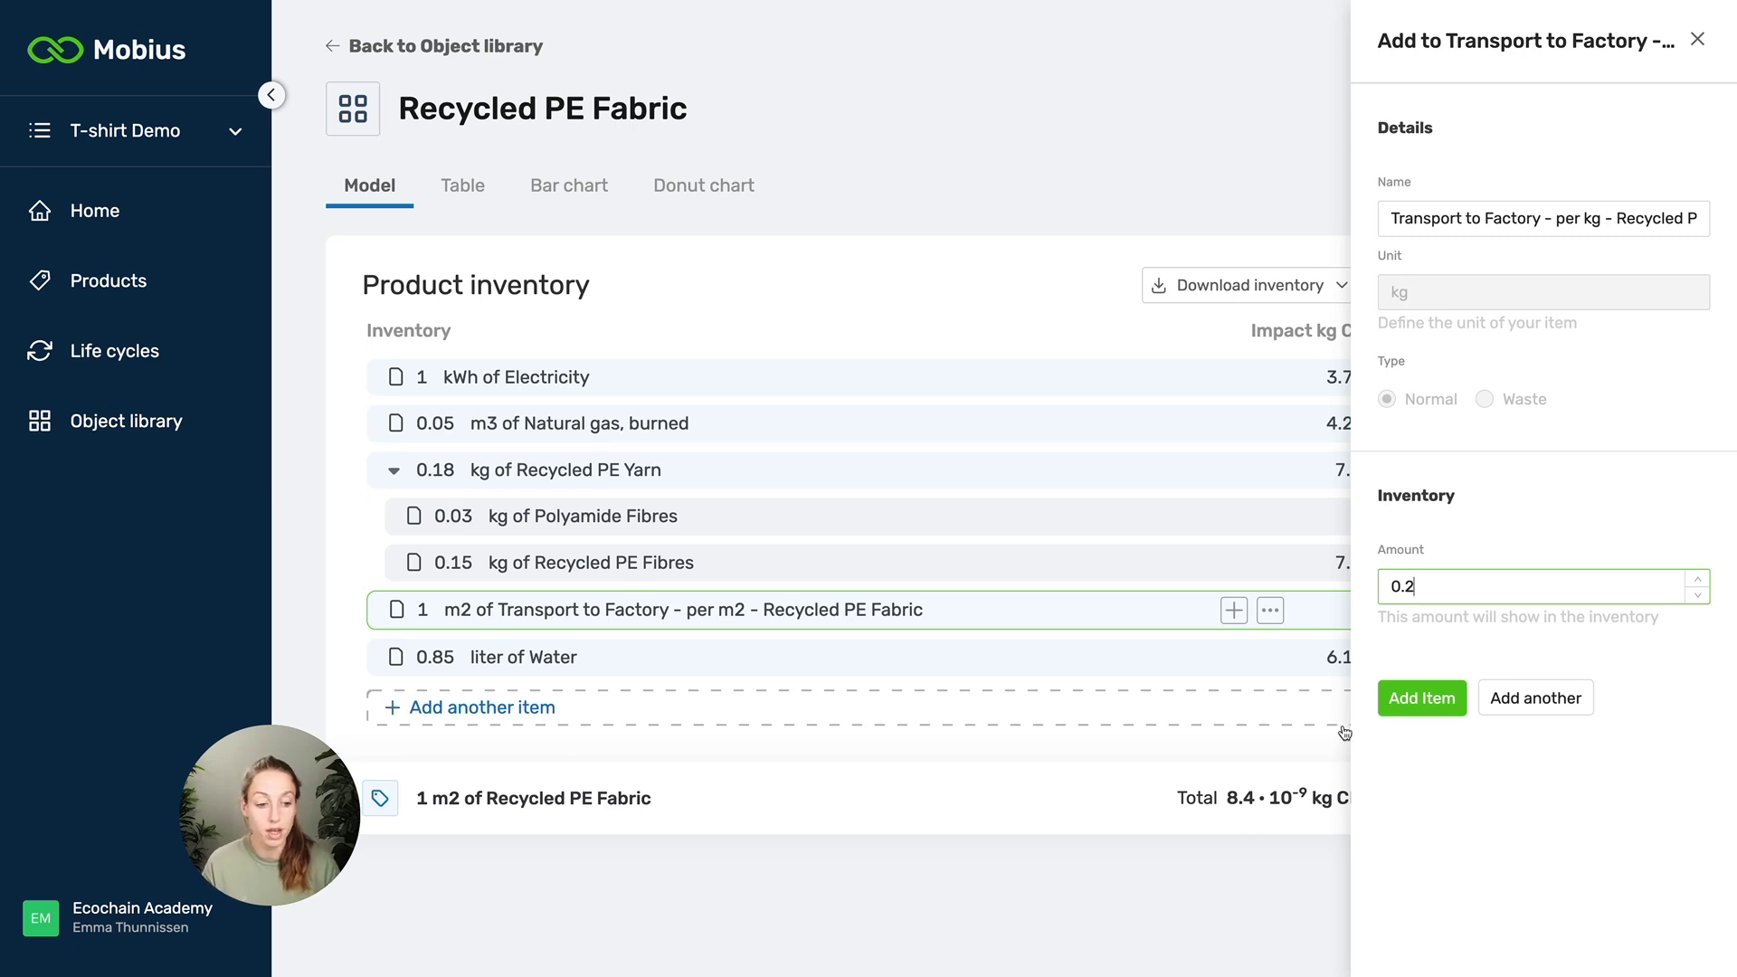
pyautogui.click(1390, 705)
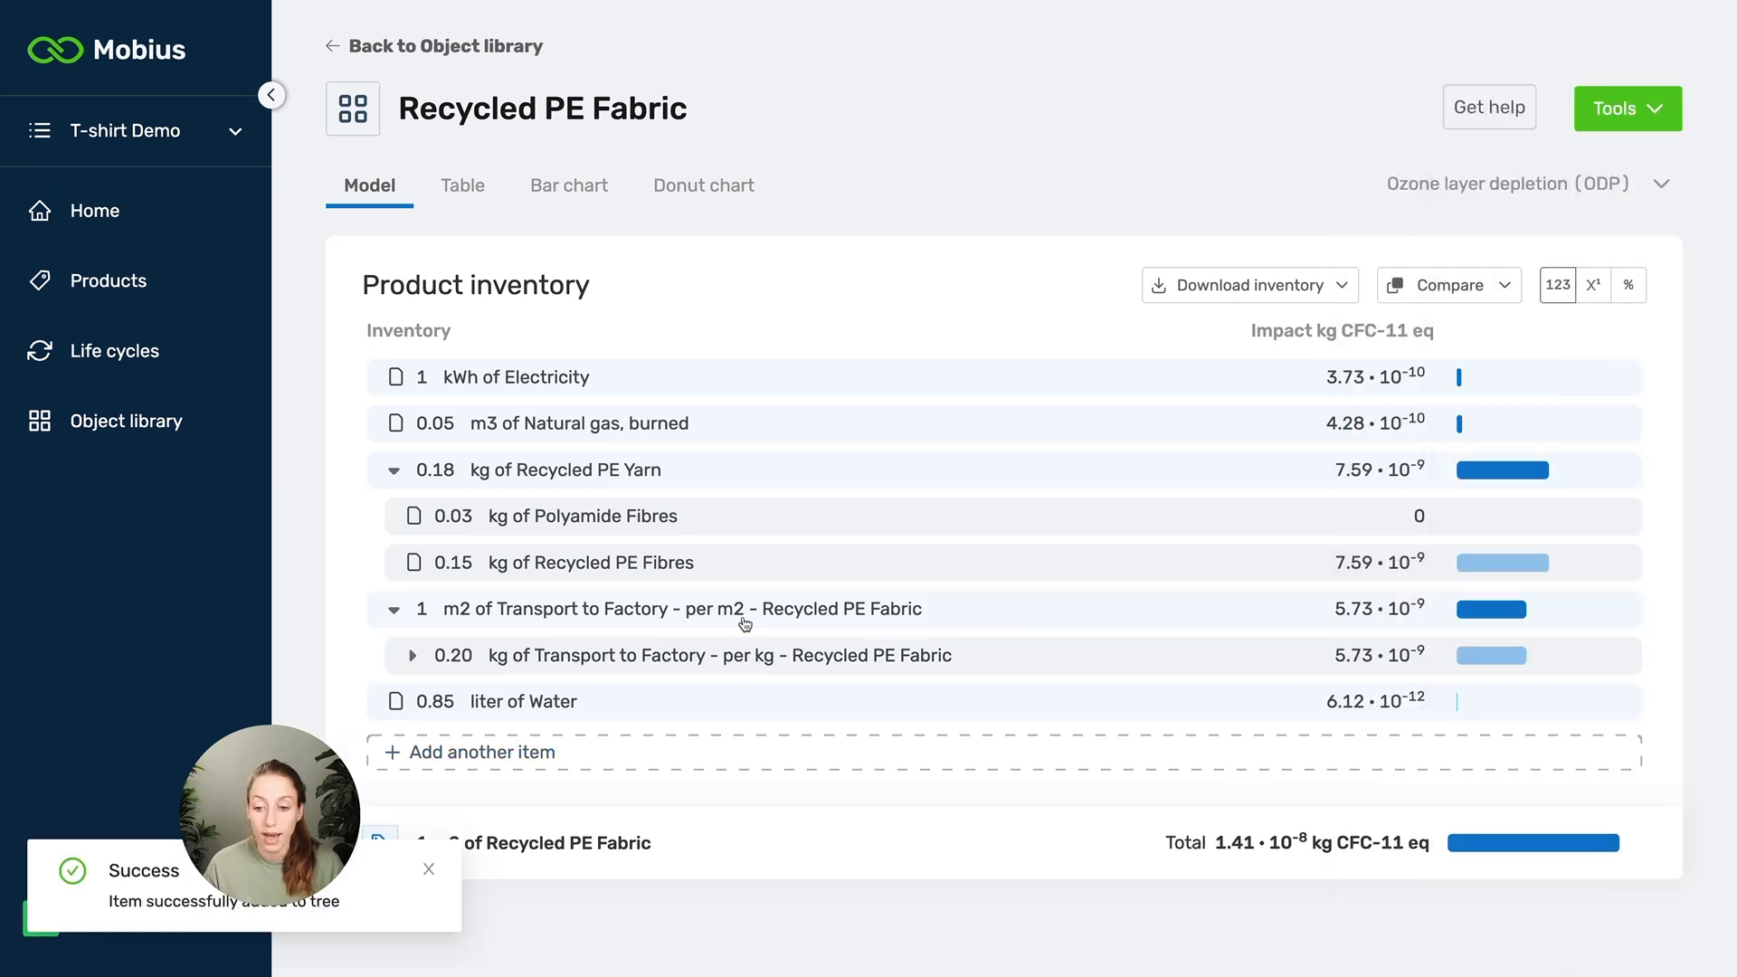
# Step: Expand the nested Transport to Factory - per kg item and set its amount to 1 kg
pyautogui.click(415, 653)
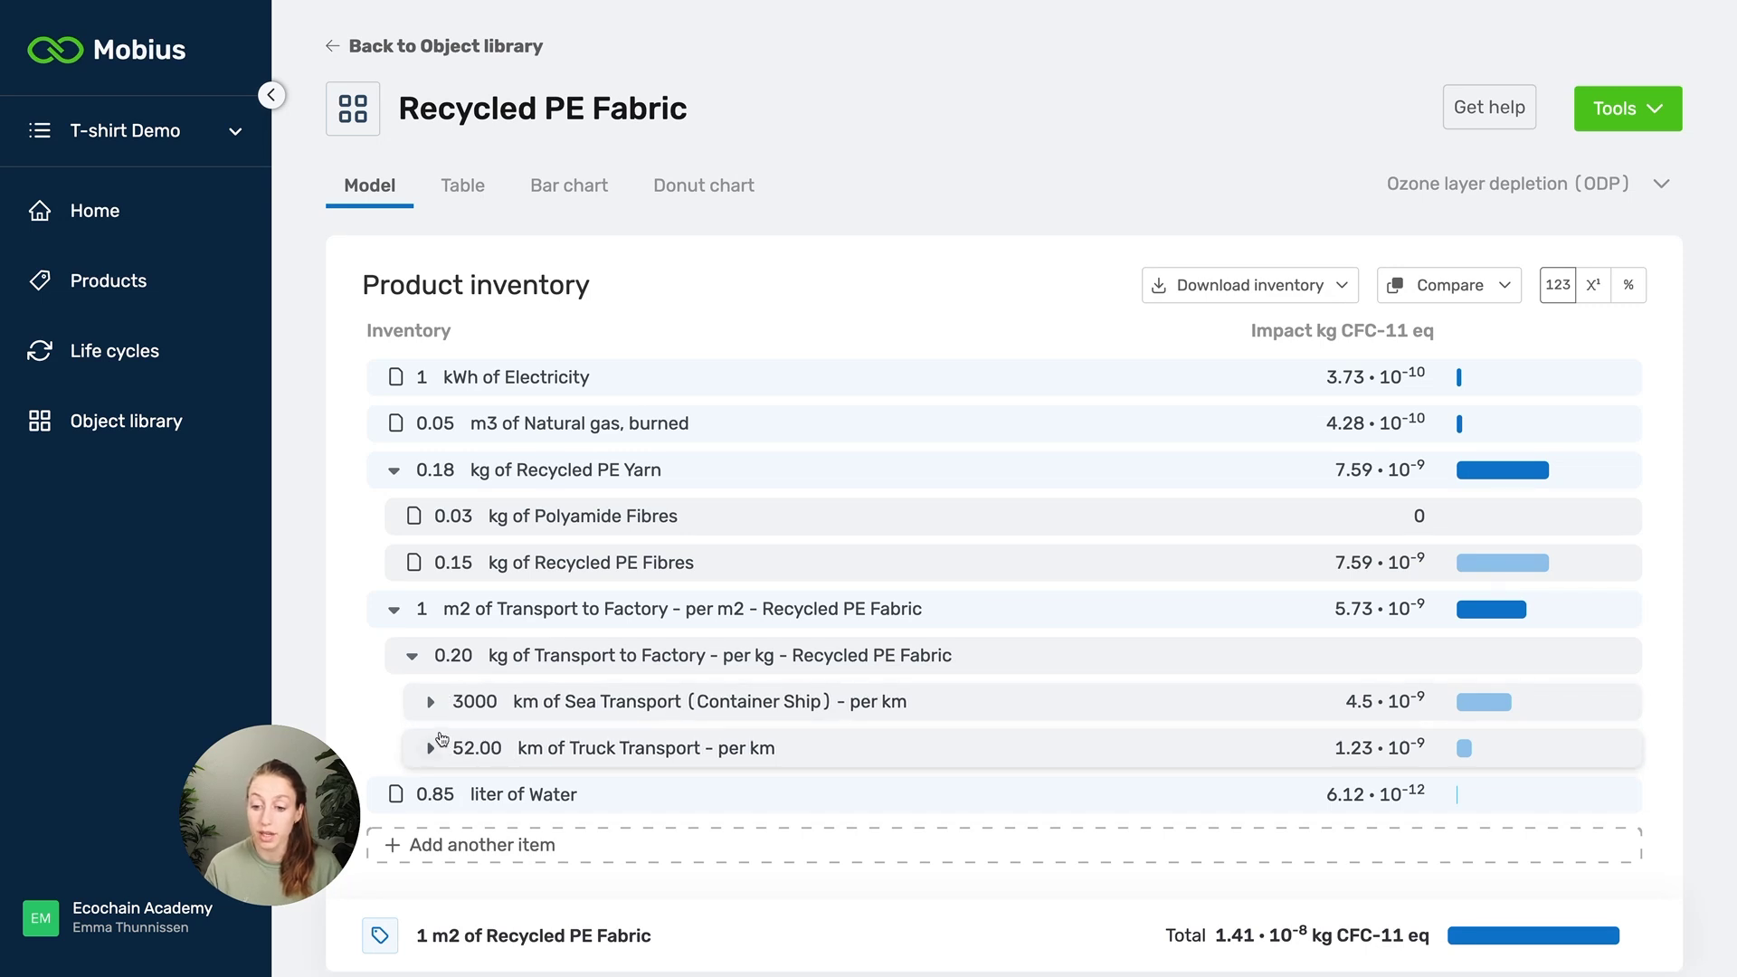
pyautogui.click(452, 655)
pyautogui.press('BackSpace')
pyautogui.press('BackSpace')
pyautogui.press('BackSpace')
pyautogui.write('1')
pyautogui.press('Return')
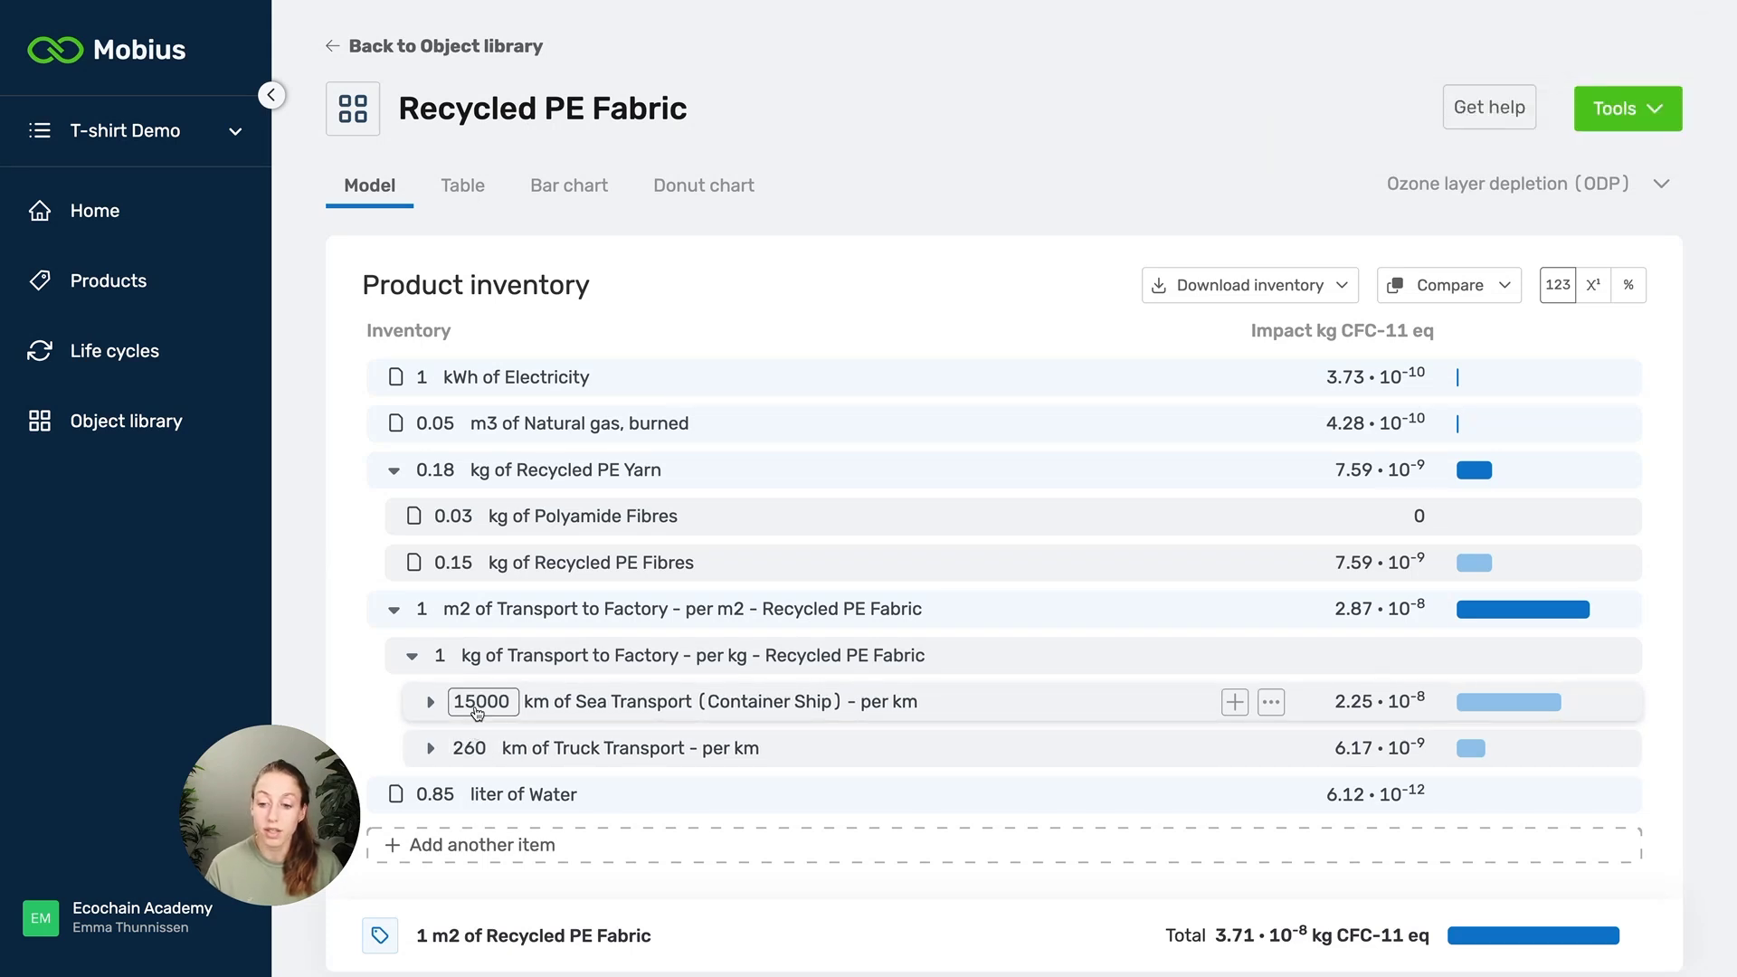
# Step: Set the amount of the nested Transport to Factory - per kg item to 0.2 kg
pyautogui.click(435, 661)
pyautogui.press('BackSpace')
pyautogui.write('0.2')
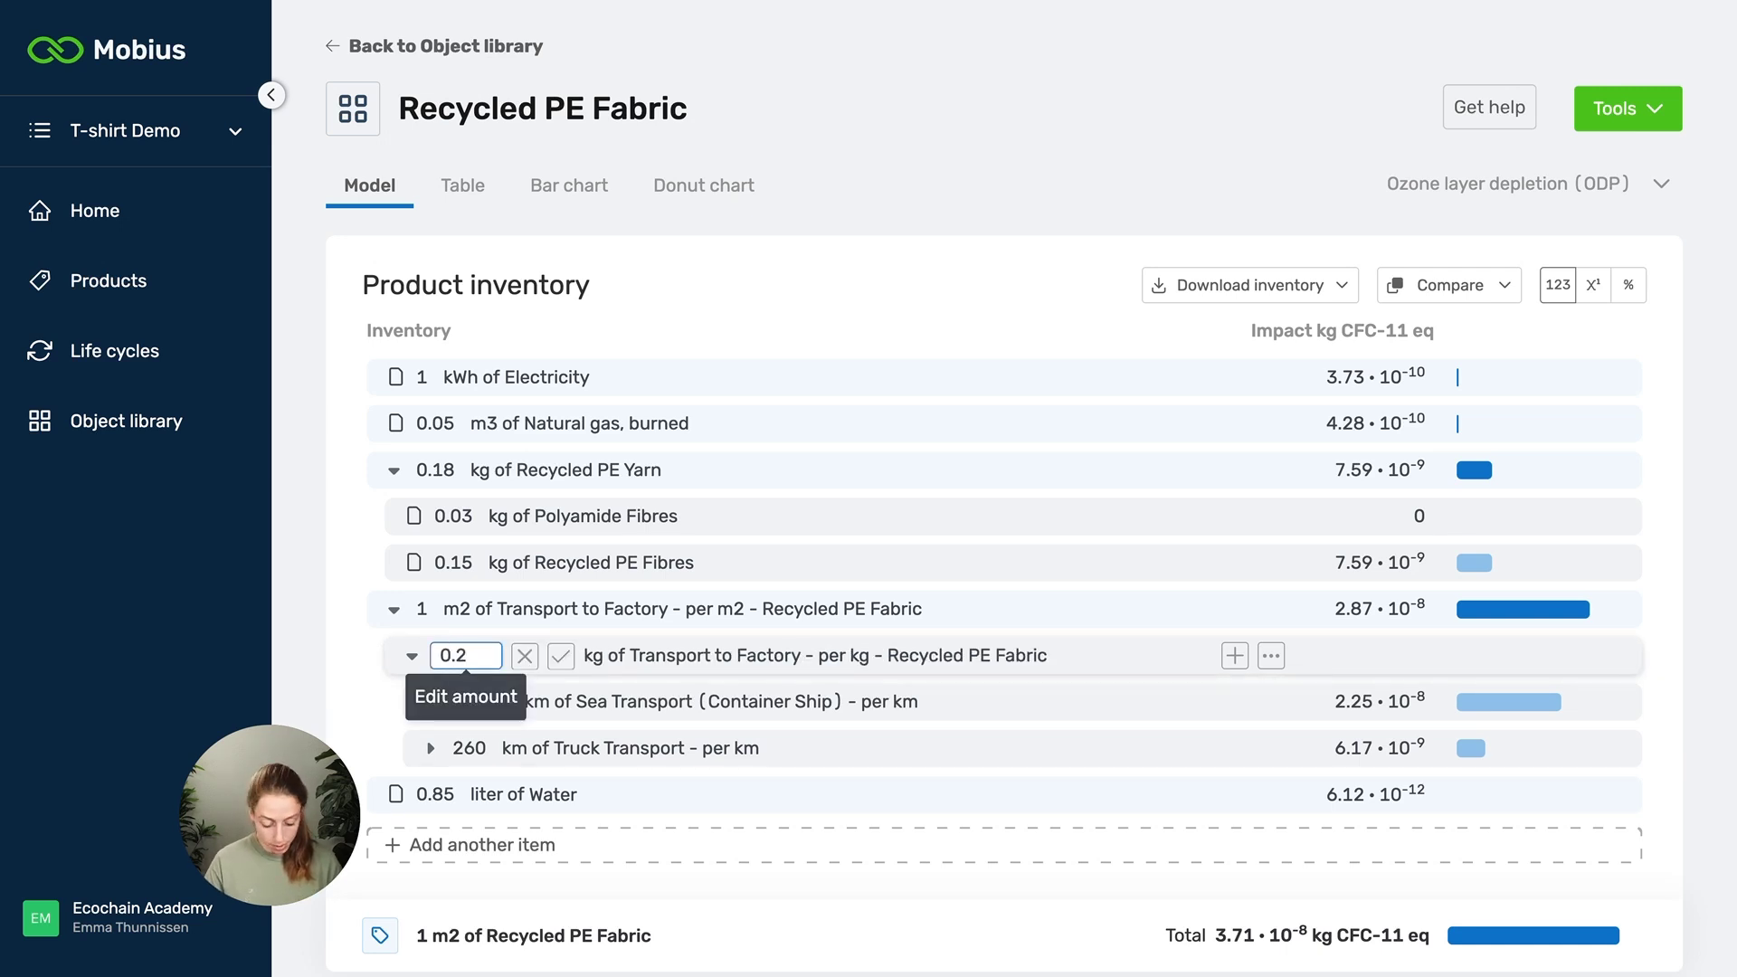
pyautogui.press('Return')
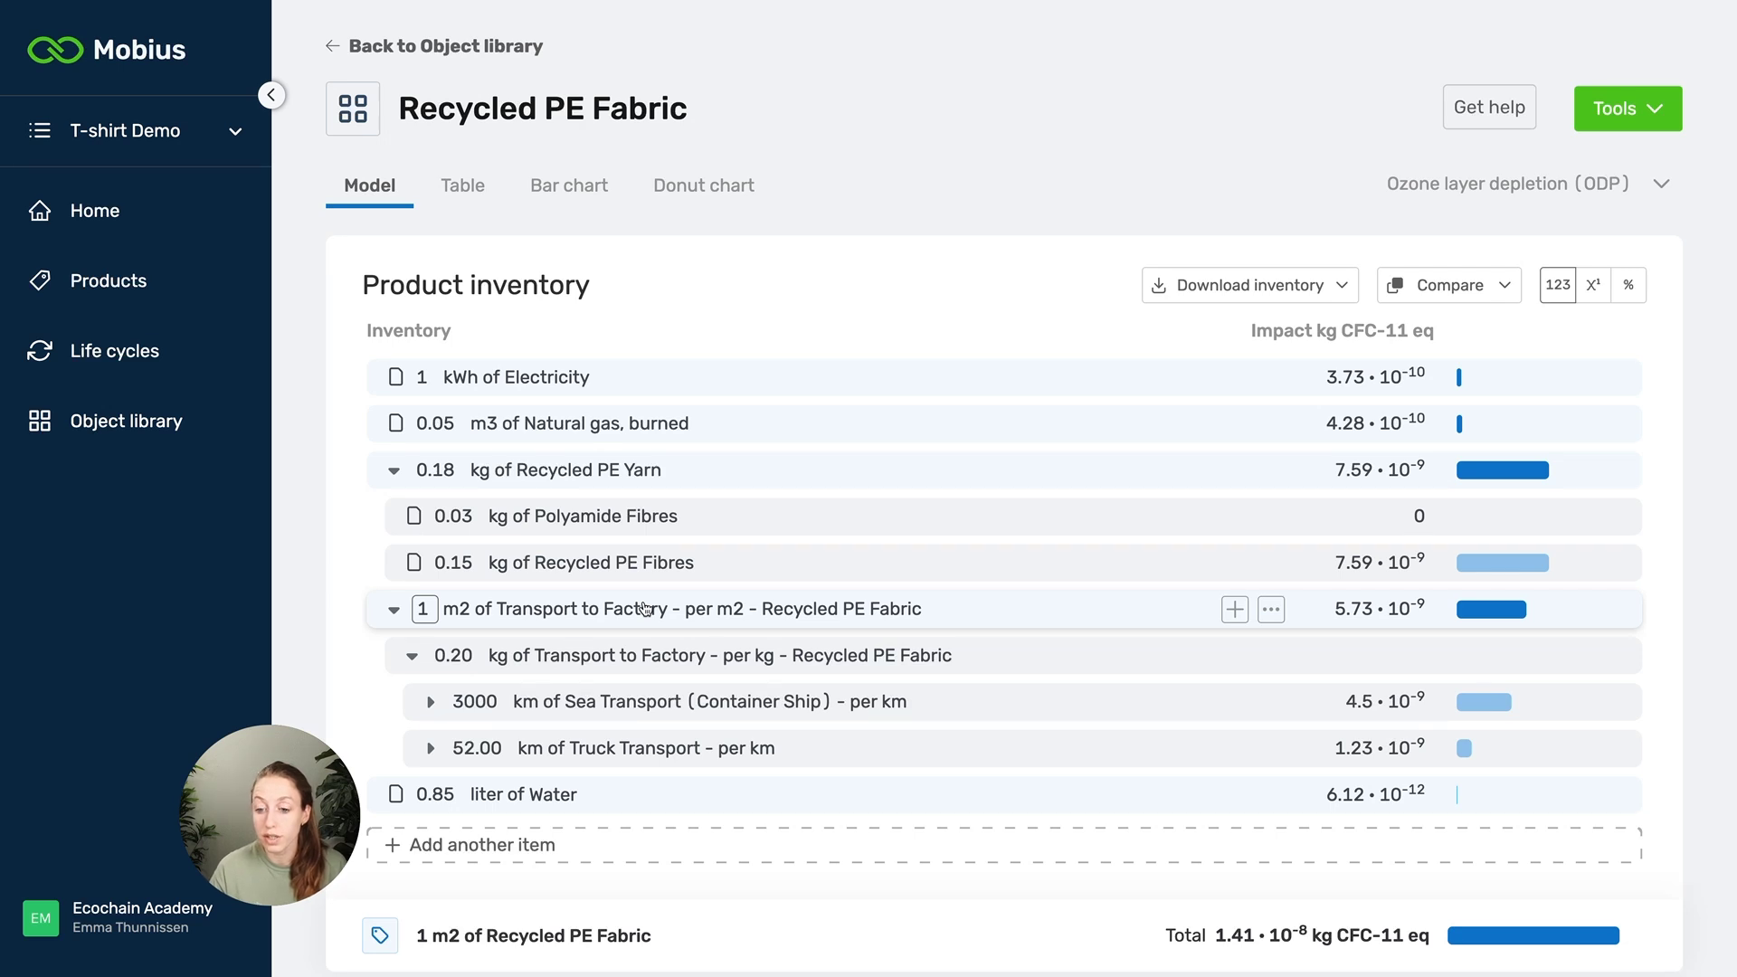
# Step: Change the nested Transport to Factory - per kg item's amount to 0.3 kg
pyautogui.click(453, 656)
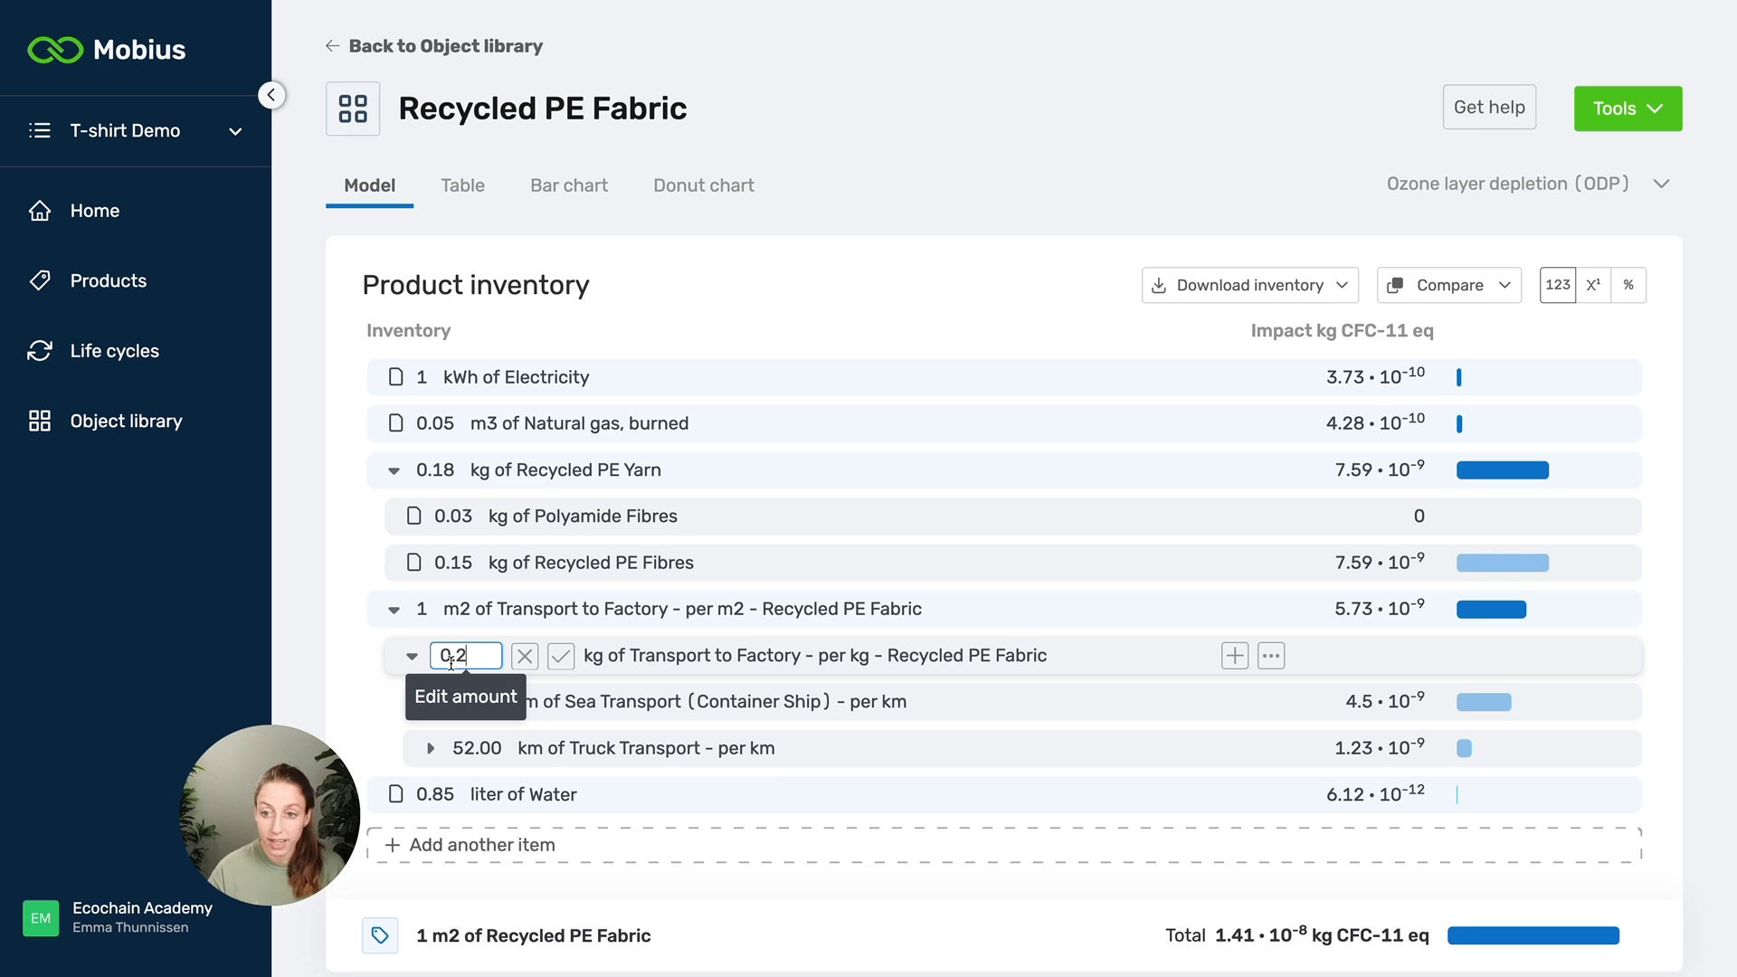
pyautogui.press('BackSpace')
pyautogui.write('3')
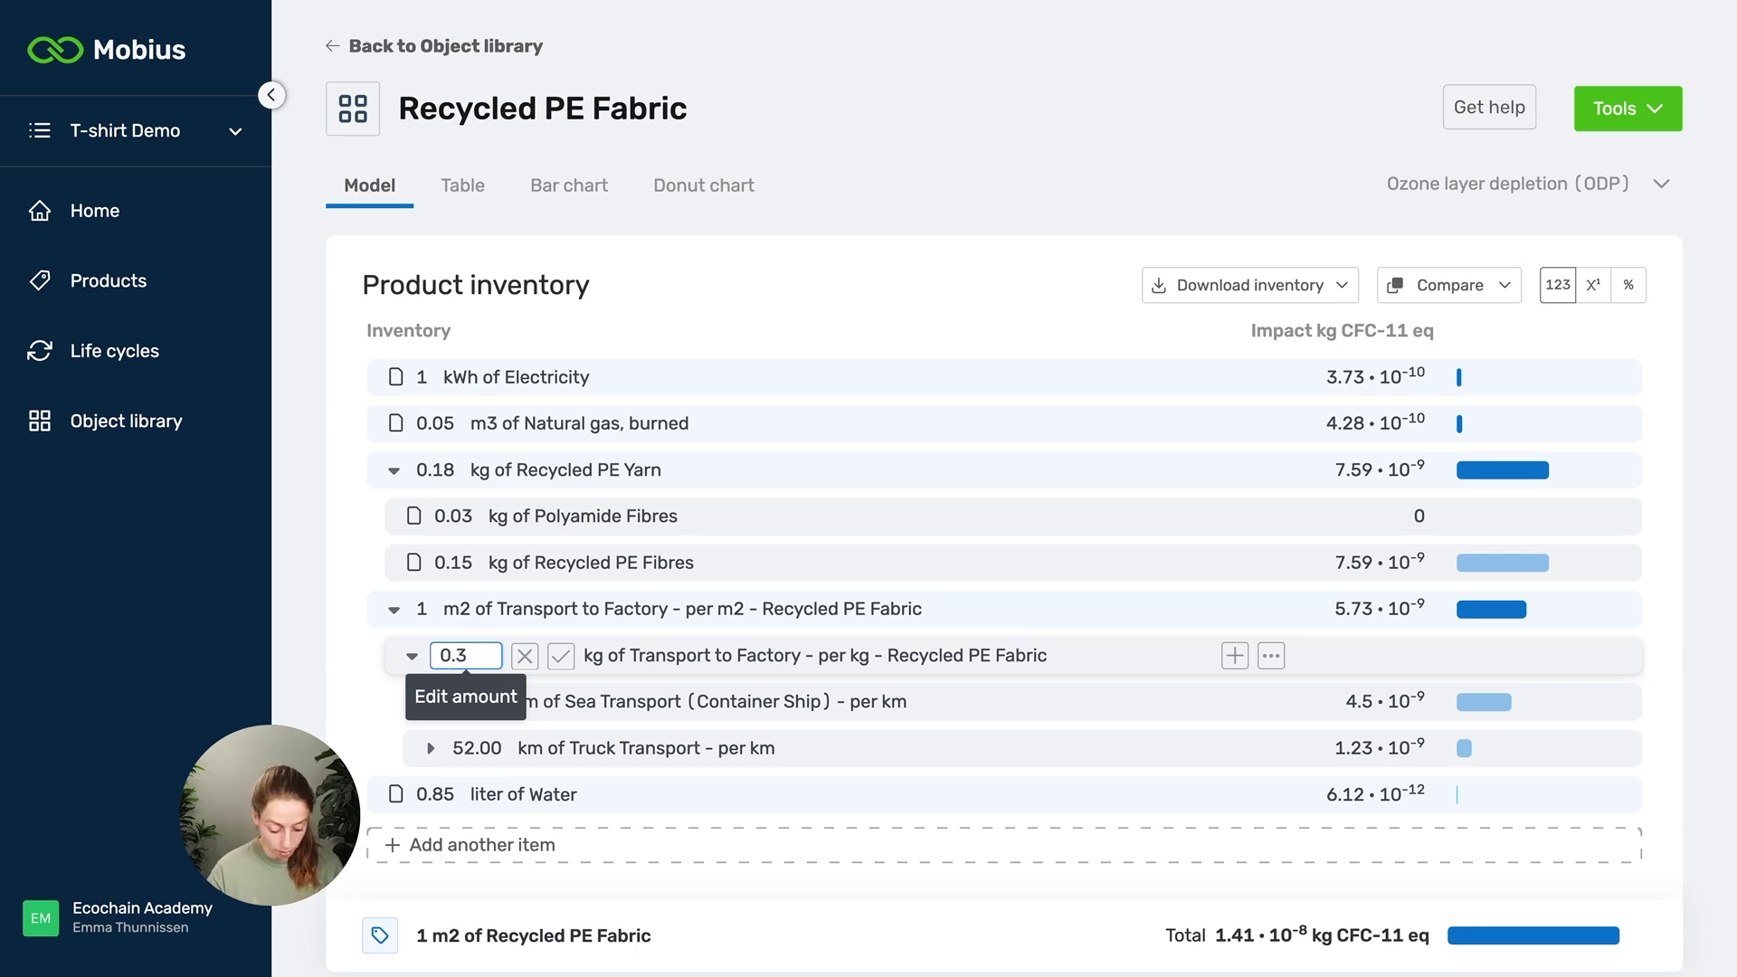
pyautogui.press('Return')
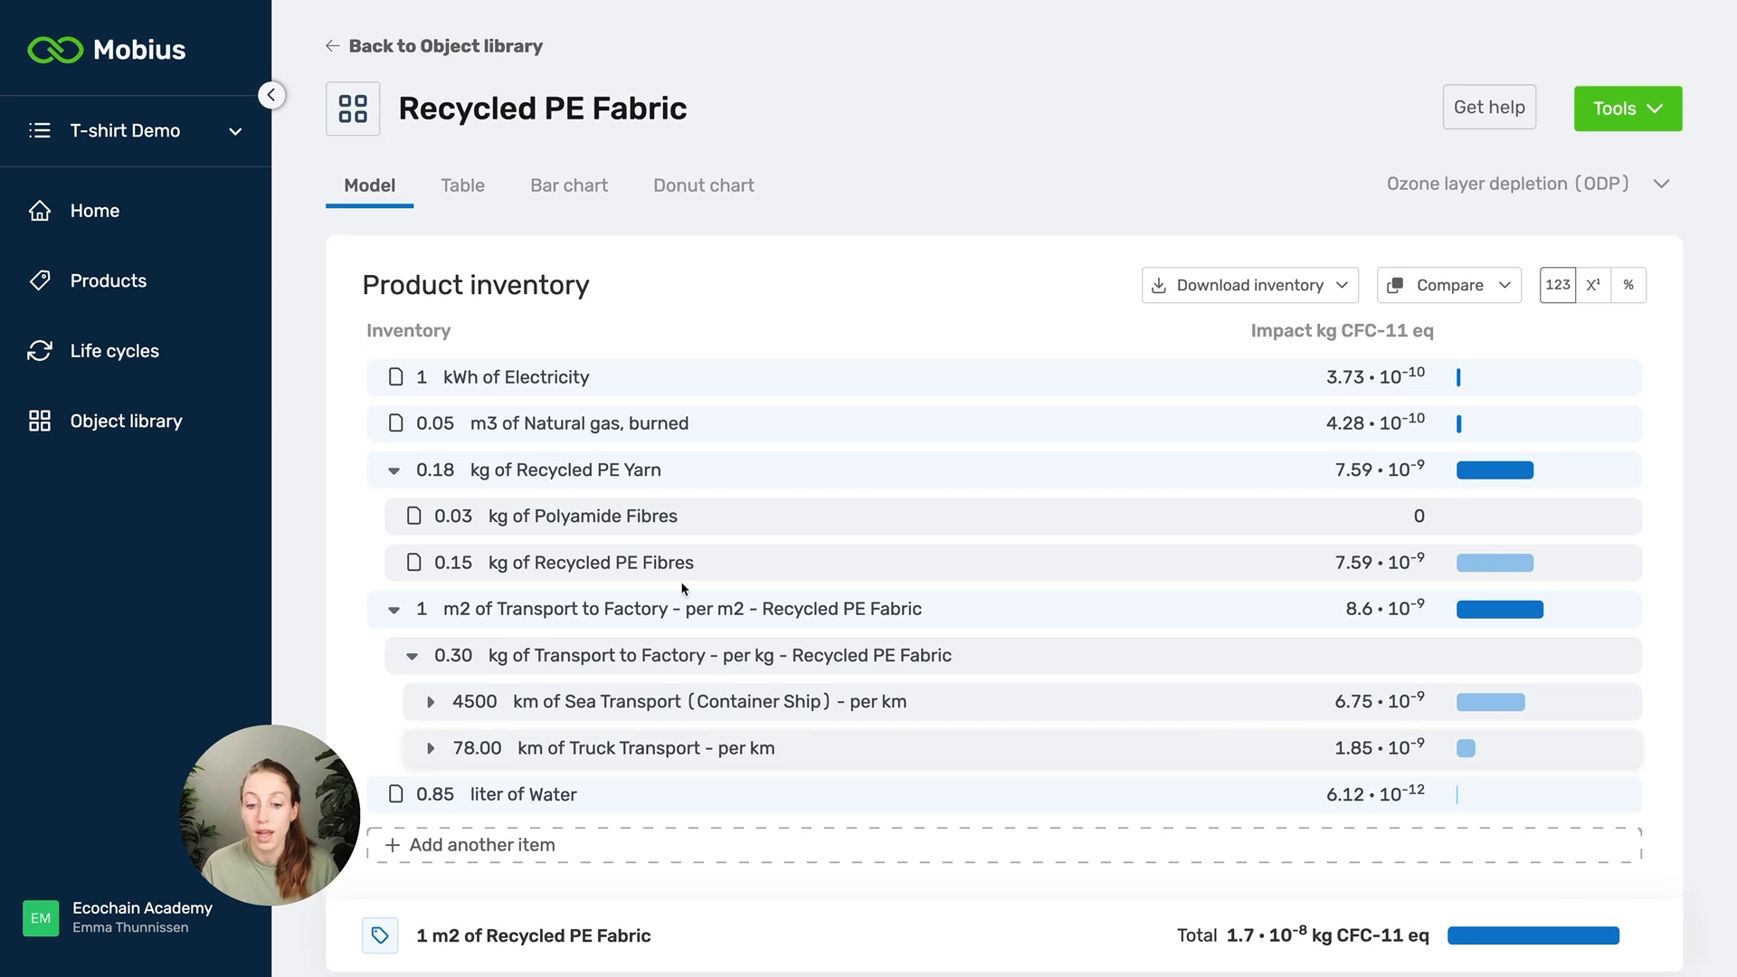
# Step: In the Transport to Factory - per kg object itself, set the Sea Transport (Container Ship) distance to 4,000 km and return to Recycled PE Fabric
pyautogui.click(1271, 655)
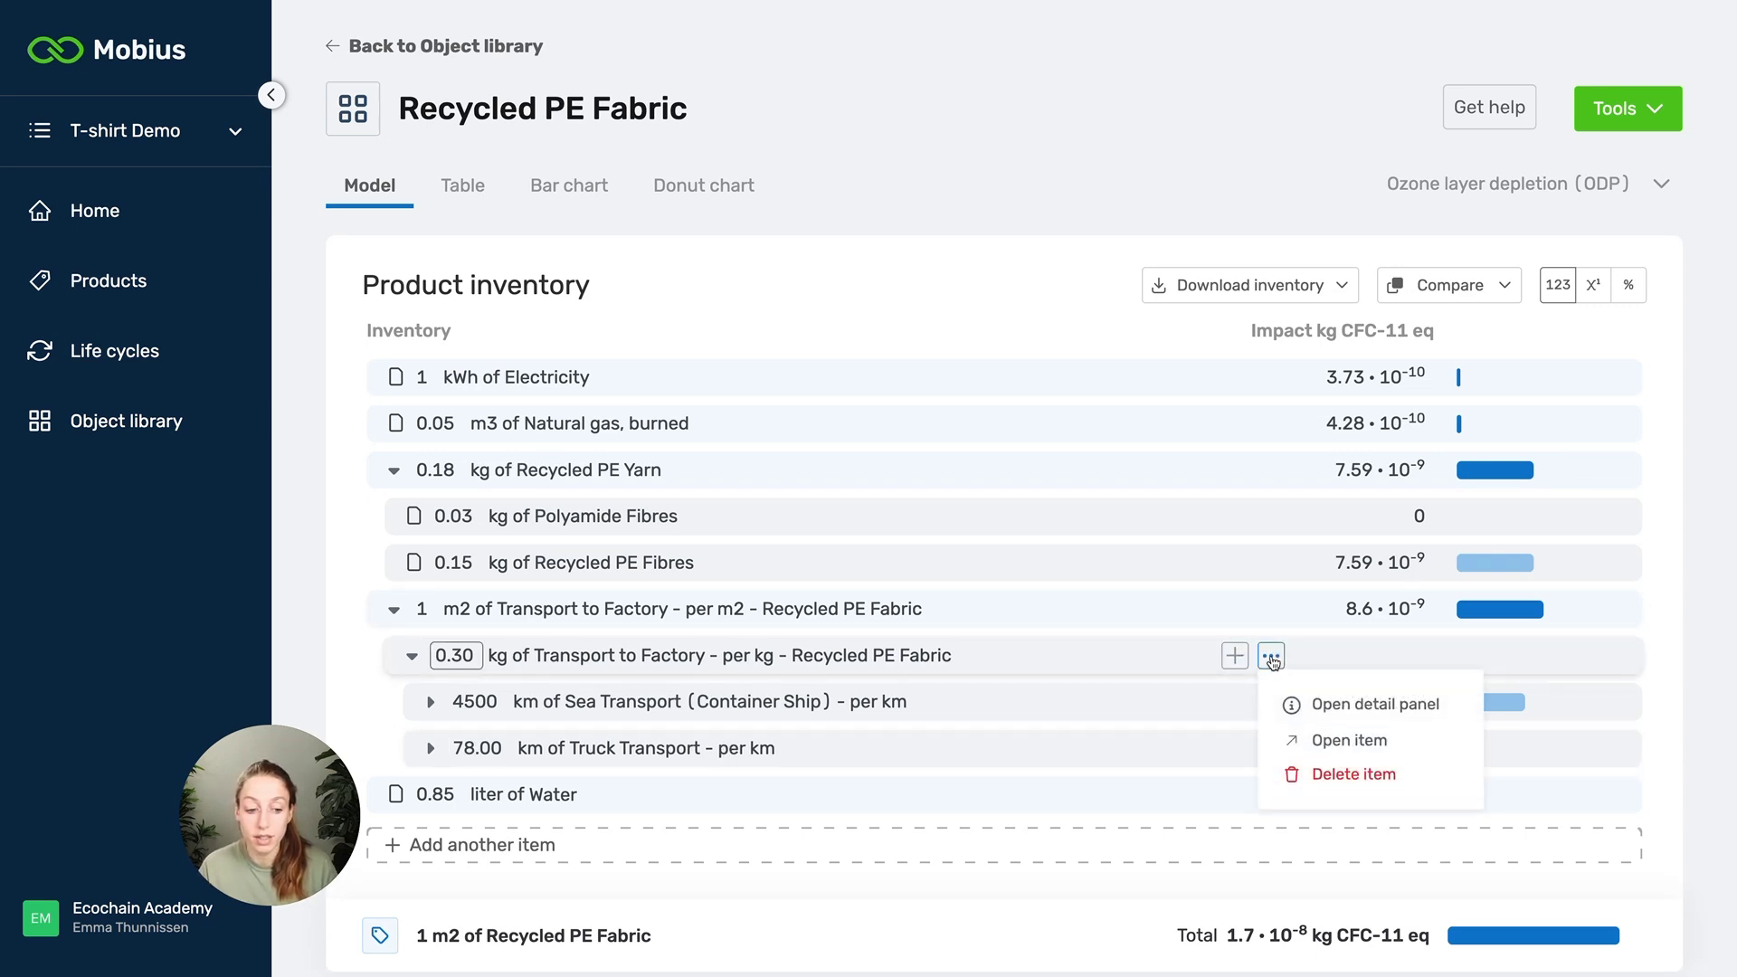
pyautogui.click(1348, 737)
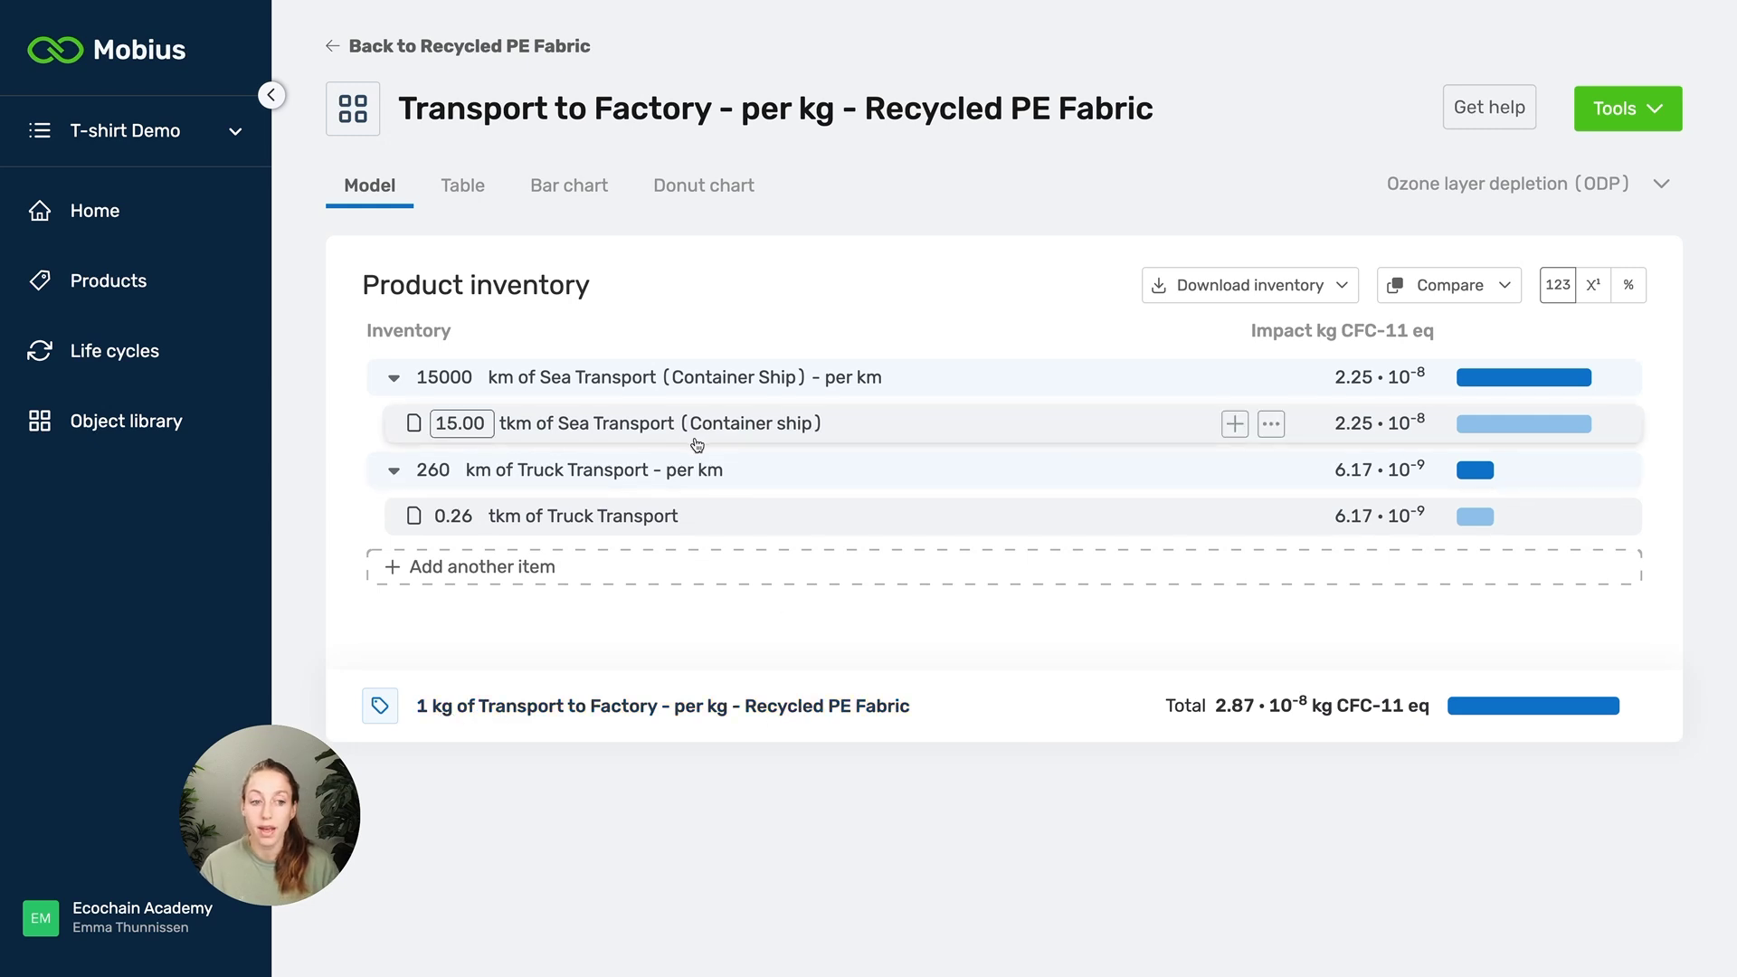
pyautogui.click(487, 383)
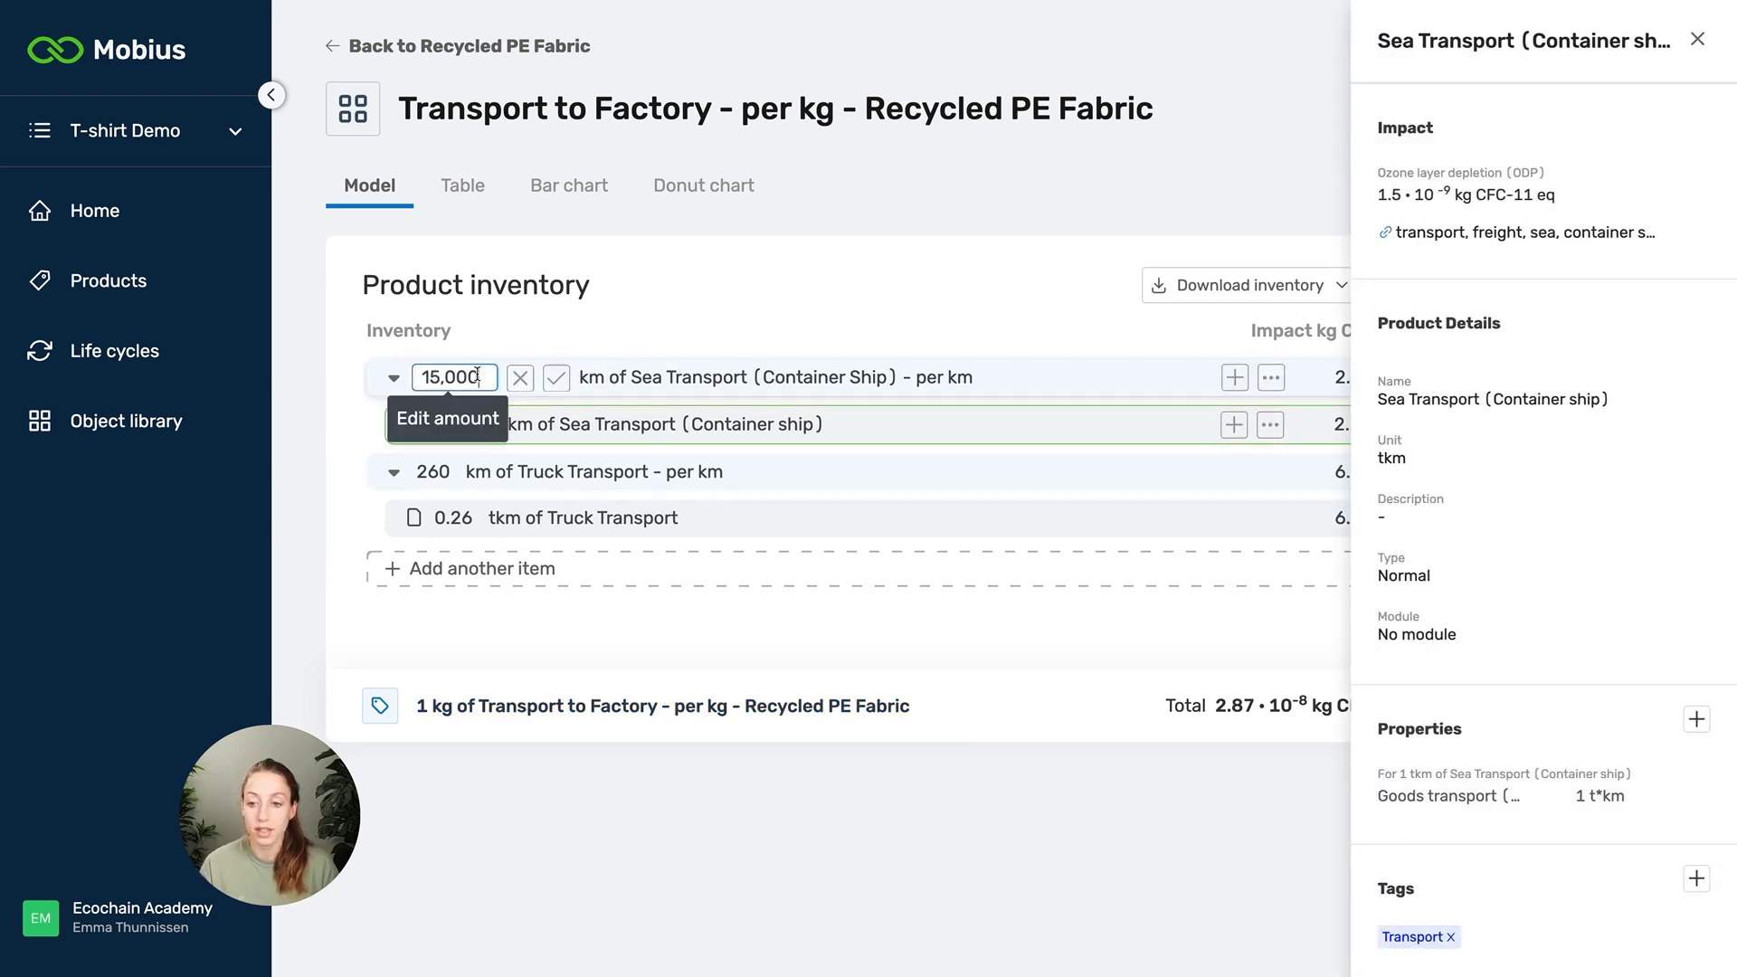
pyautogui.moveTo(487, 378); pyautogui.dragTo(437, 377)
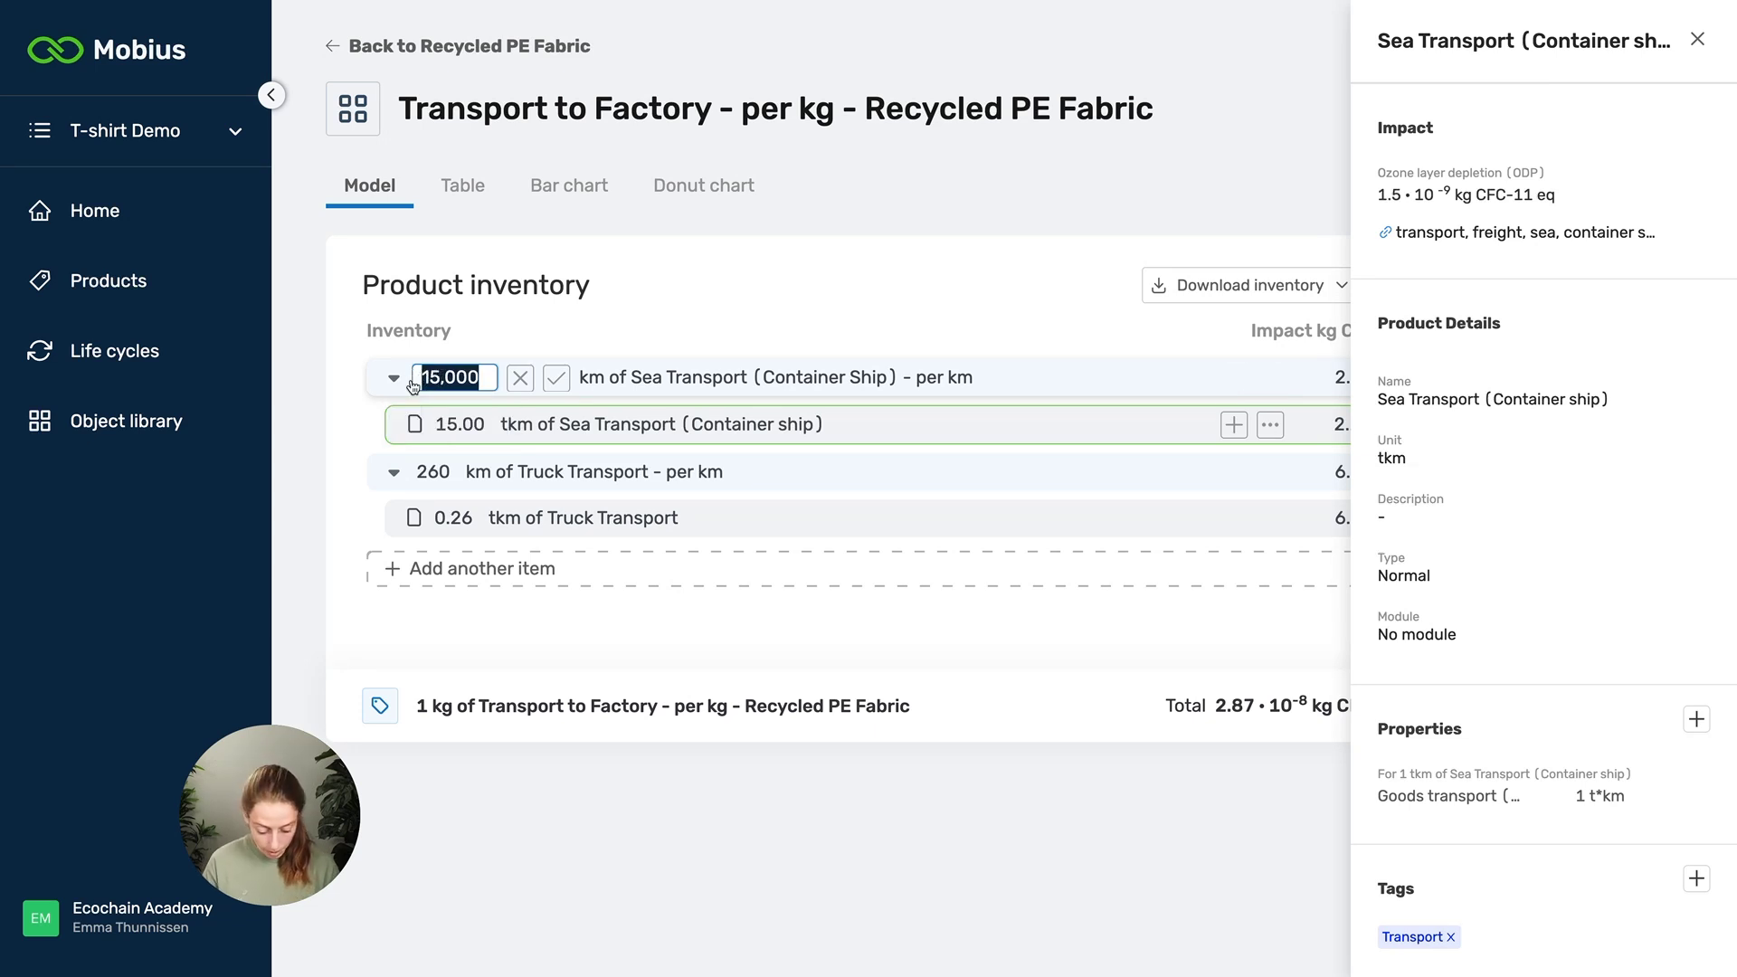
pyautogui.hotkey('ctrl', 'a')
pyautogui.press('BackSpace')
pyautogui.write('4,000')
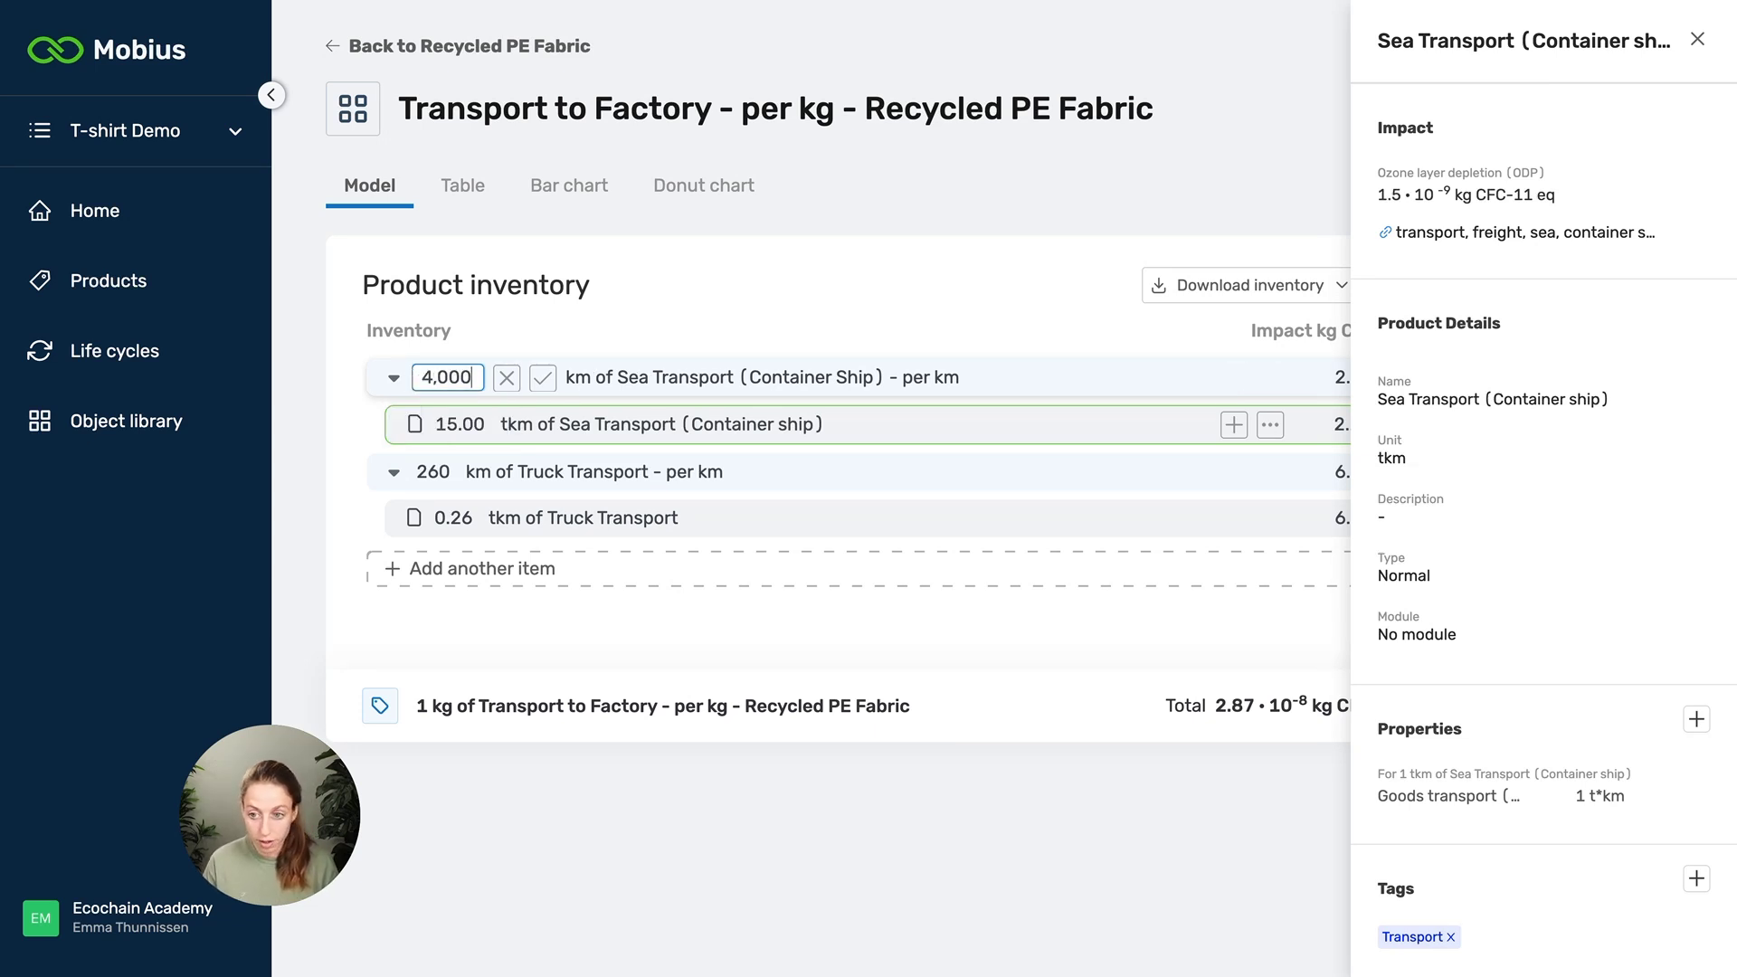
pyautogui.press('Return')
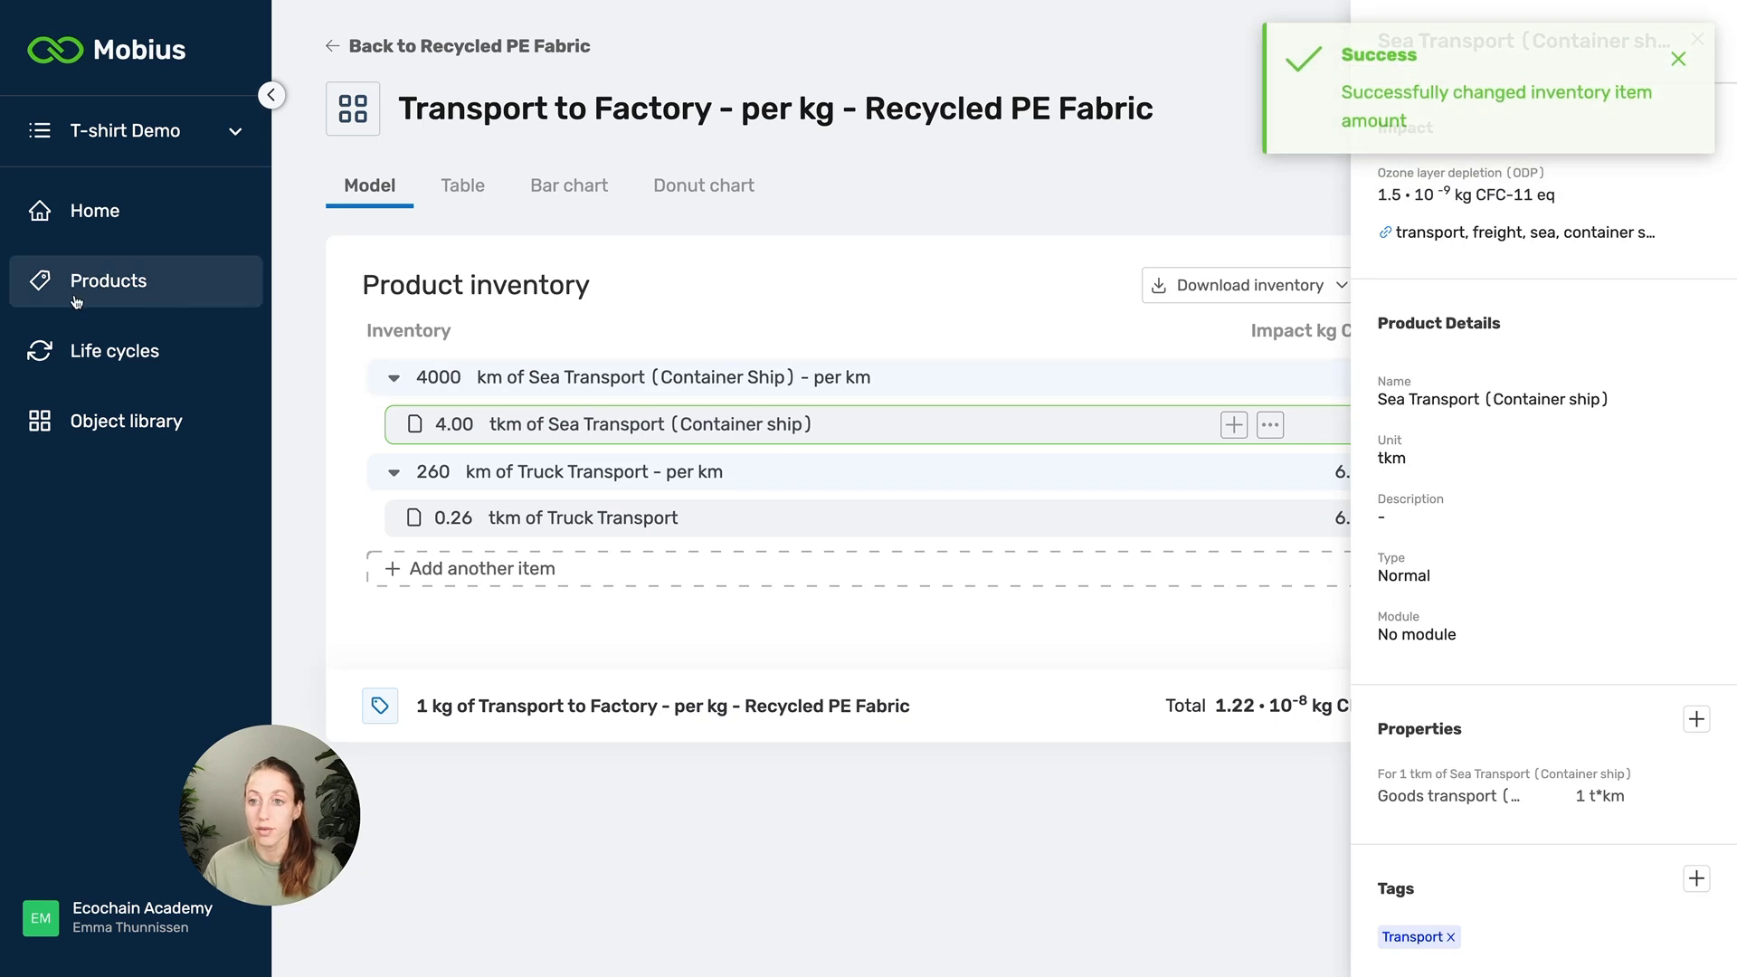
pyautogui.click(346, 58)
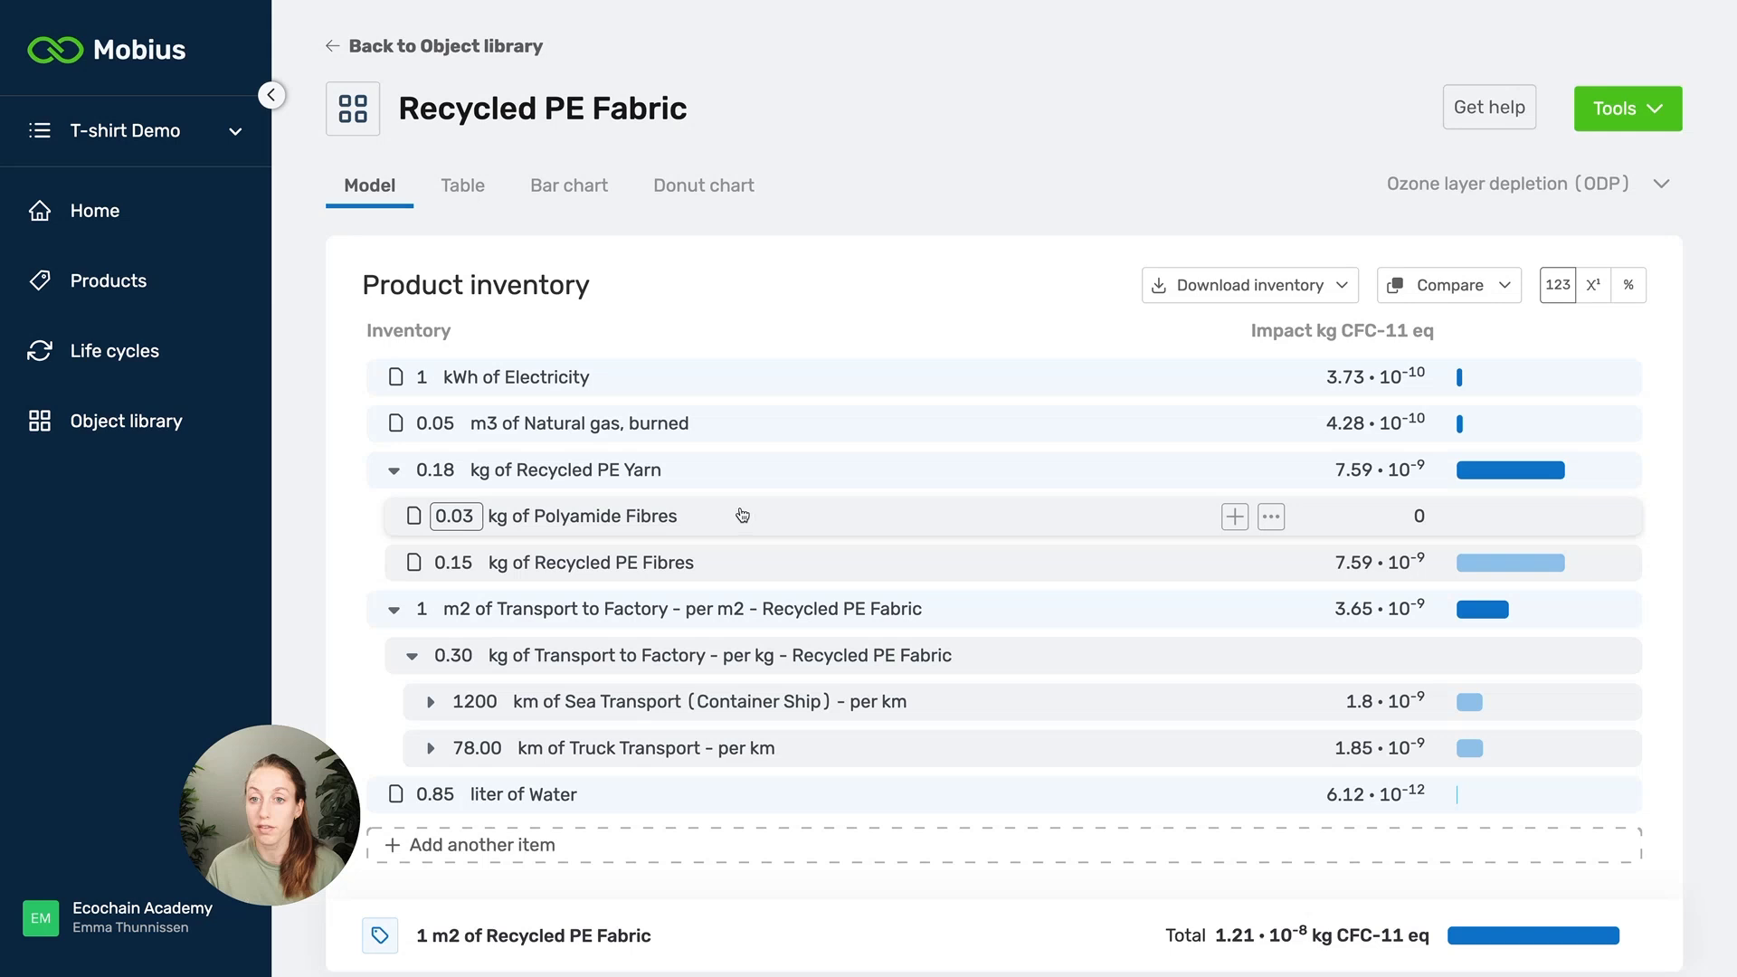